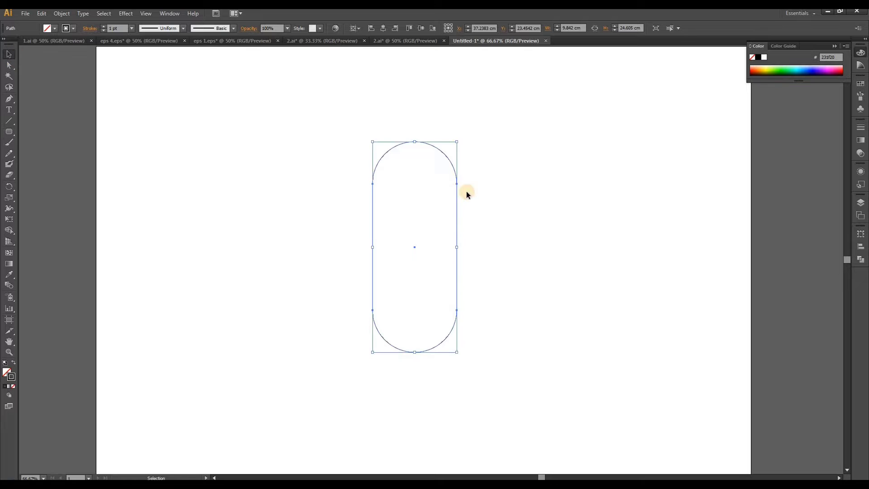
Move the capsule outline up and to the left and rotate it 45° counterclockwise
{"action": "left_click_drag", "start_coordinate": [457, 188], "coordinate": [395, 166]}
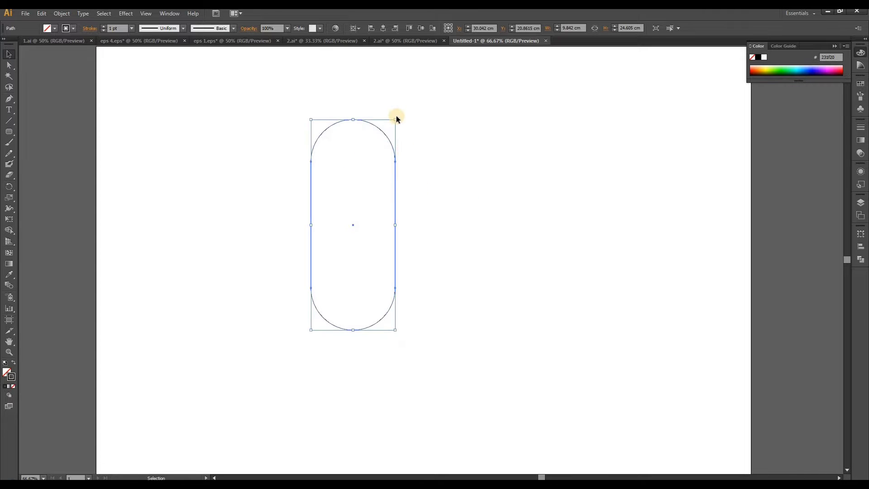
{"action": "left_click_drag", "start_coordinate": [399, 118], "coordinate": [319, 111]}
{"action": "left_click", "coordinate": [471, 168]}
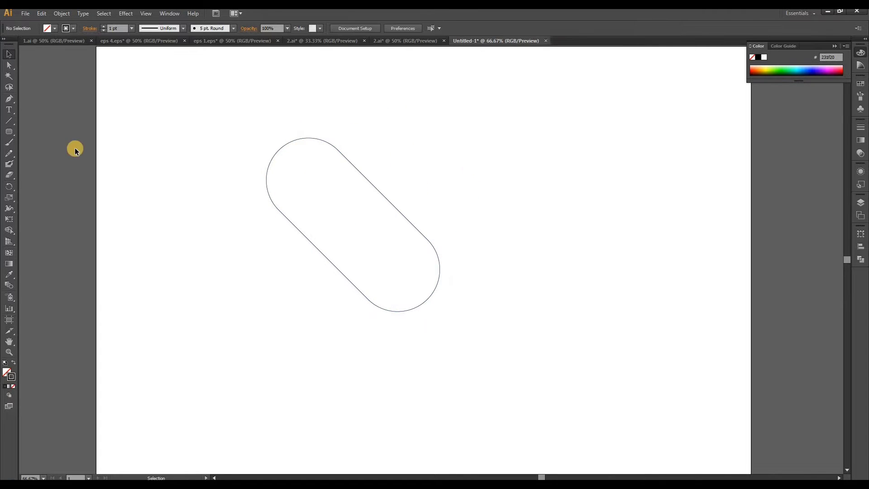
Delete the rounded lower end of the tilted capsule to leave an open U-shaped path
{"action": "left_click", "coordinate": [9, 65]}
{"action": "scroll", "coordinate": [427, 273], "scroll_direction": "up", "scroll_amount": 2}
{"action": "left_click_drag", "start_coordinate": [406, 291], "coordinate": [474, 379]}
{"action": "key", "text": "Delete"}
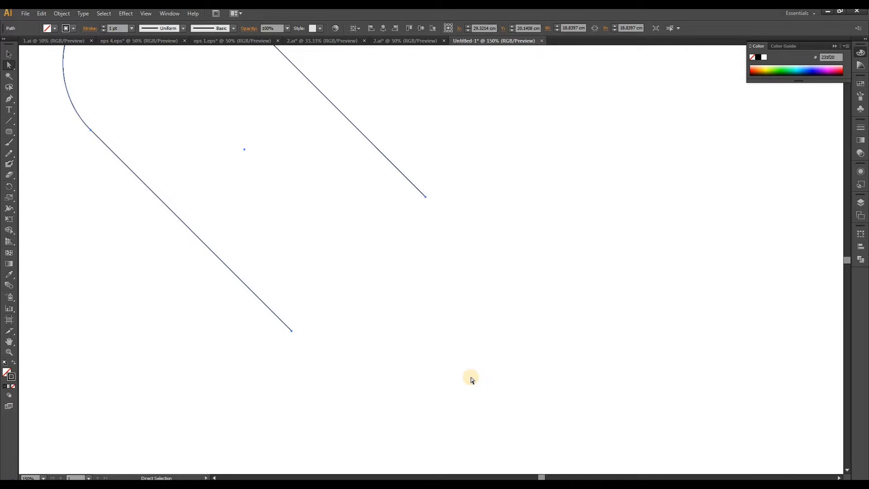
Offset the open U-shaped path by 0.9 cm with miter joins and the preview enabled
{"action": "scroll", "coordinate": [466, 383], "scroll_direction": "down", "scroll_amount": 1}
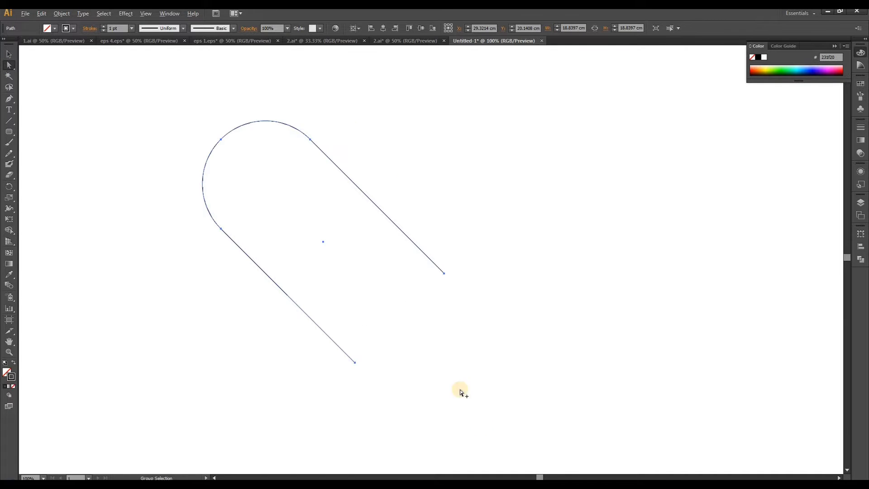
{"action": "left_click", "coordinate": [55, 14]}
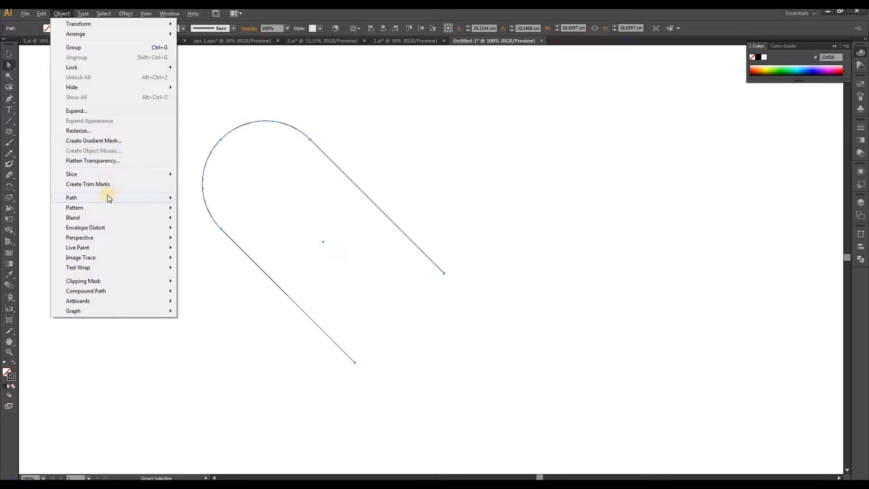
{"action": "mouse_move", "coordinate": [138, 197]}
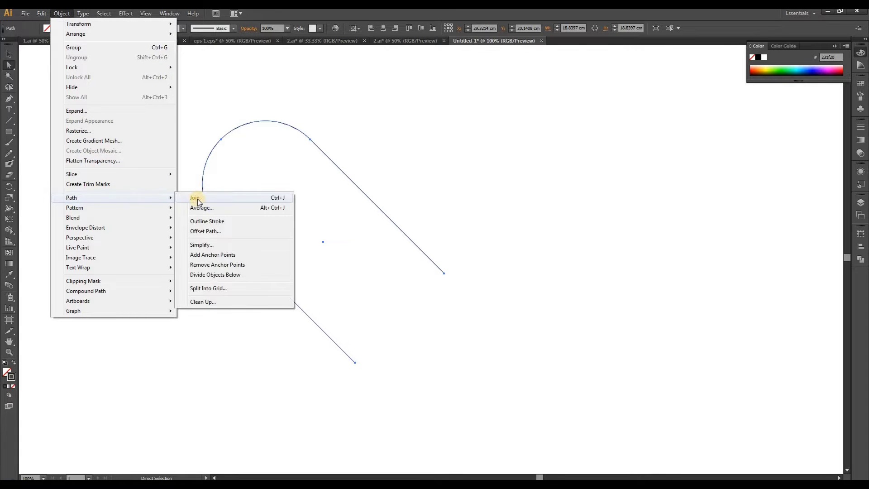
{"action": "left_click", "coordinate": [206, 231]}
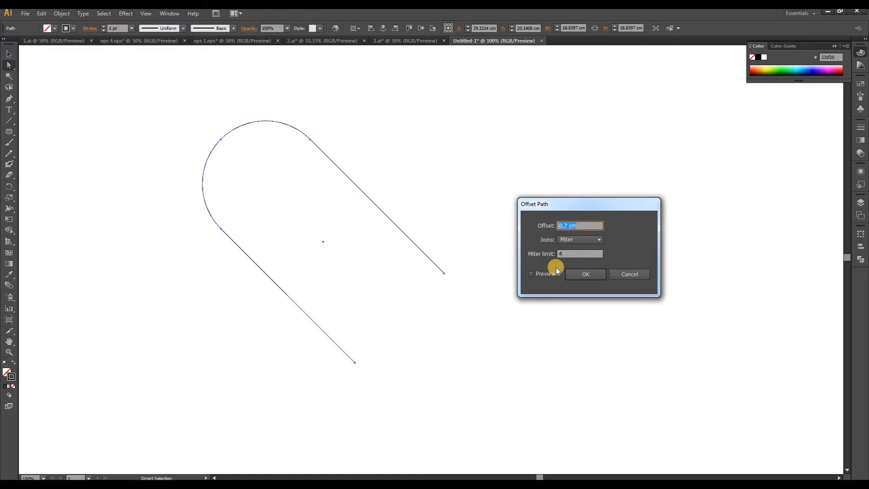
{"action": "left_click", "coordinate": [544, 274]}
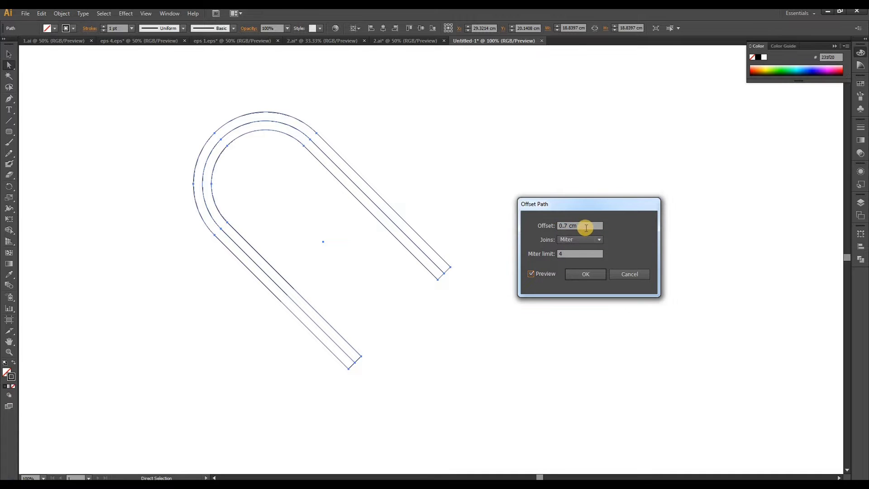
{"action": "key", "text": "Up"}
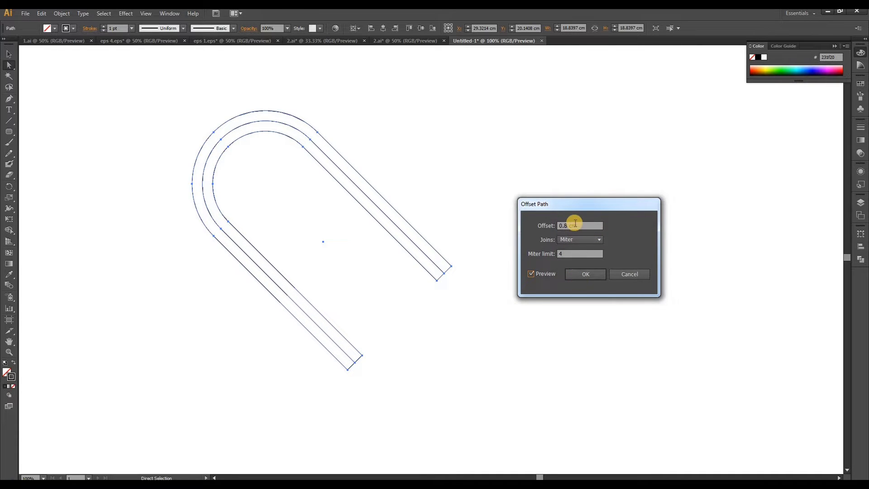
{"action": "key", "text": "Up"}
{"action": "left_click", "coordinate": [575, 274]}
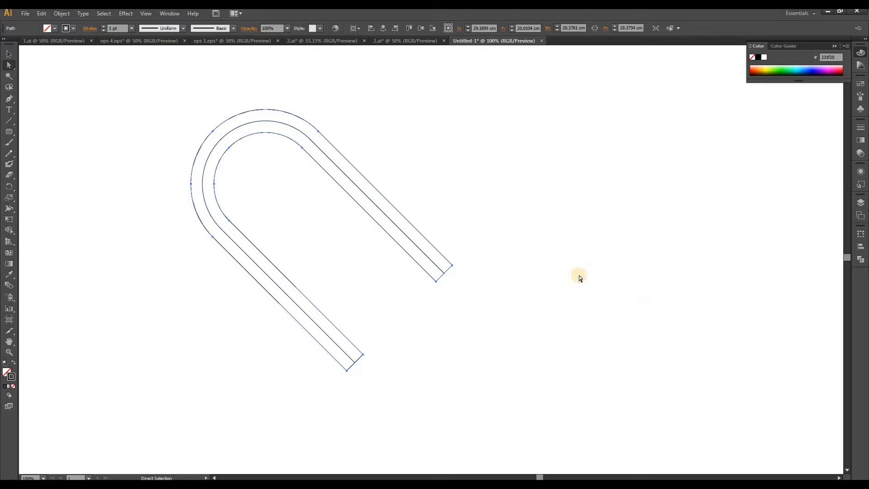
Delete the original centre path inside the offset U-shaped band
{"action": "left_click", "coordinate": [410, 243]}
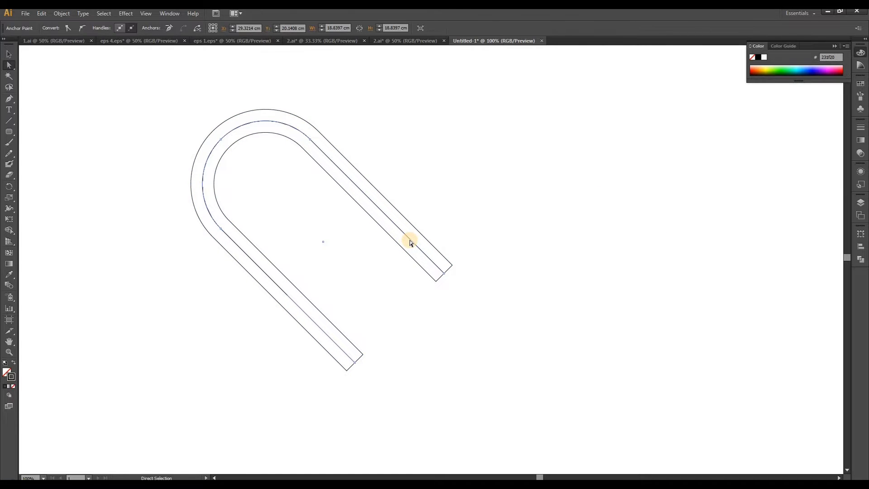
{"action": "left_click", "coordinate": [410, 242], "text": "alt"}
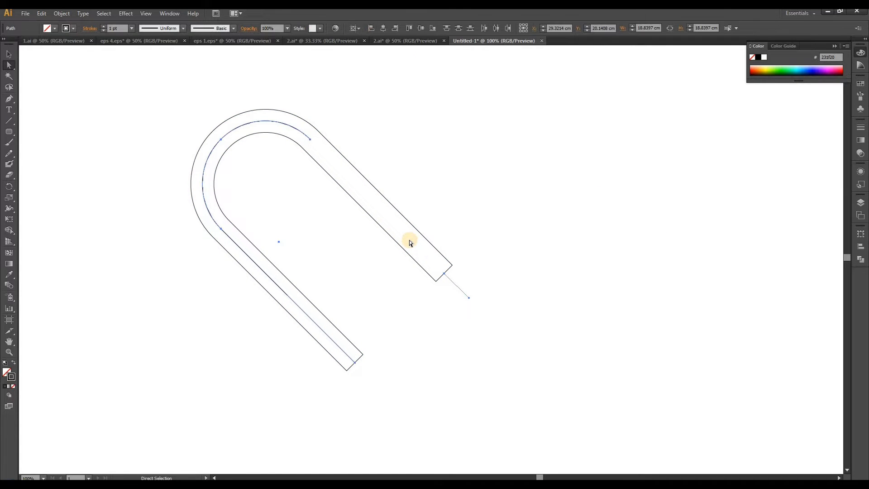
{"action": "key", "text": "Delete"}
Duplicate the U-shaped band diagonally up and to the right so its long edges meet those of the original
{"action": "left_click", "coordinate": [9, 54]}
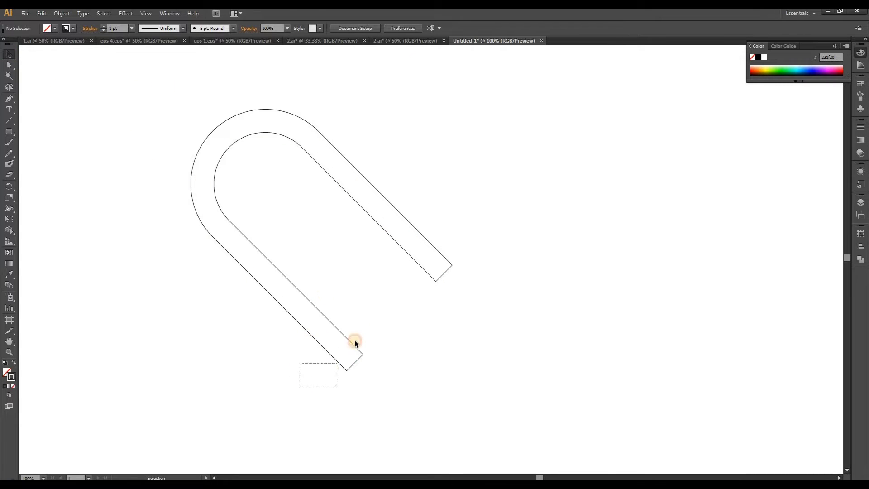
{"action": "left_click_drag", "start_coordinate": [355, 340], "coordinate": [362, 324]}
{"action": "scroll", "coordinate": [367, 356], "scroll_direction": "up", "scroll_amount": 3}
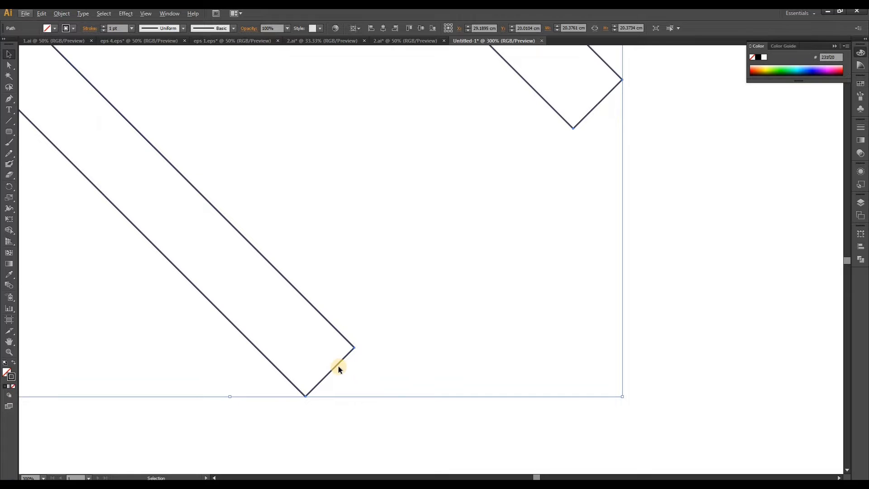
{"action": "left_click_drag", "start_coordinate": [344, 360], "coordinate": [388, 321]}
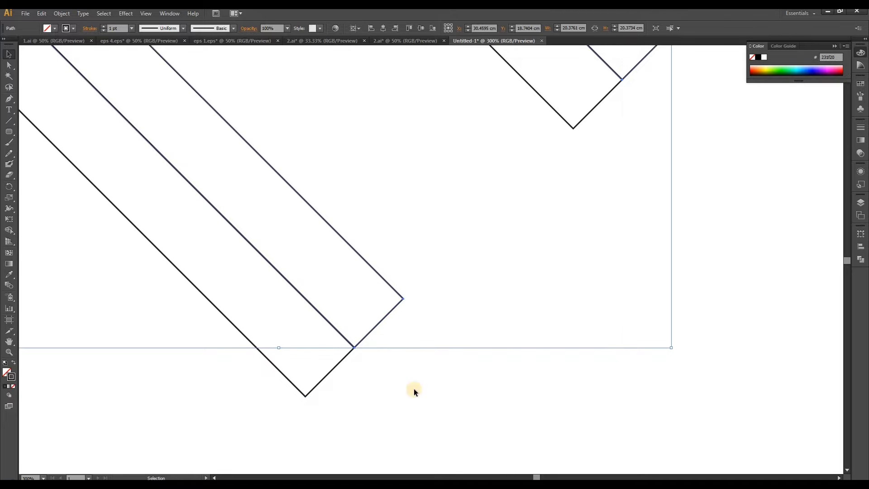
{"action": "scroll", "coordinate": [357, 359], "scroll_direction": "down", "scroll_amount": 4}
{"action": "left_click", "coordinate": [232, 166]}
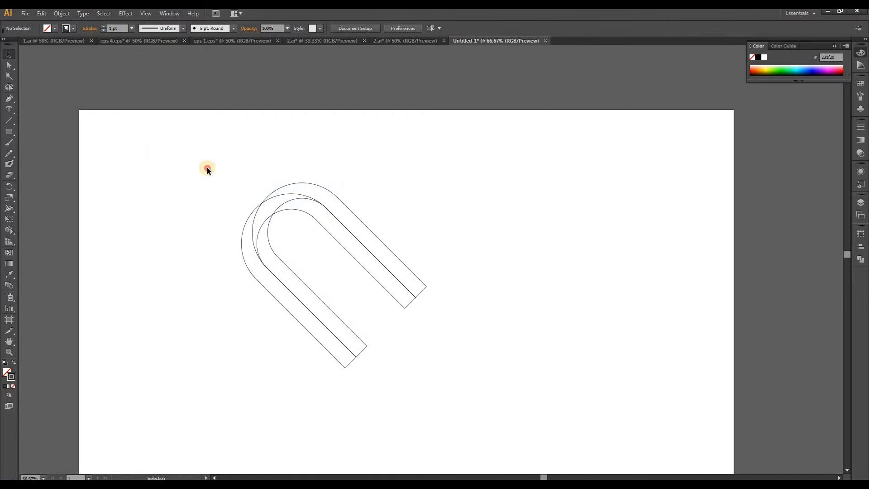
{"action": "left_click_drag", "start_coordinate": [181, 136], "coordinate": [476, 414]}
{"action": "key", "text": "a"}
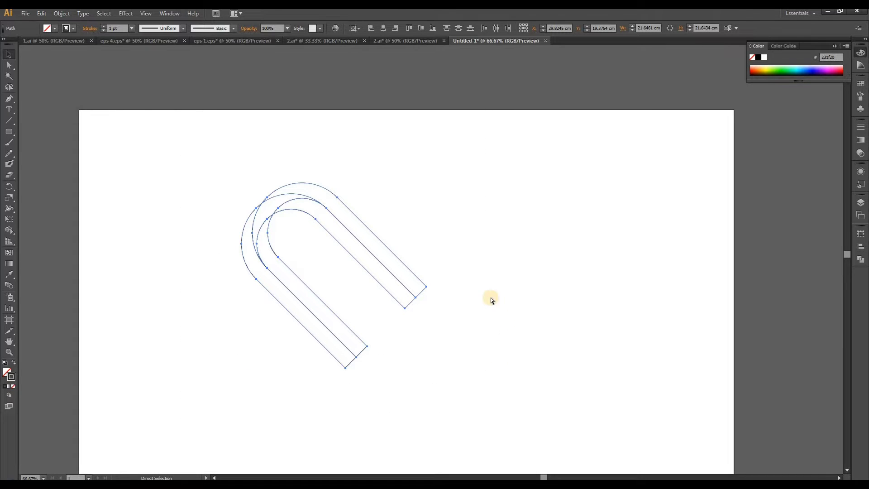
{"action": "key", "text": "ctrl+v"}
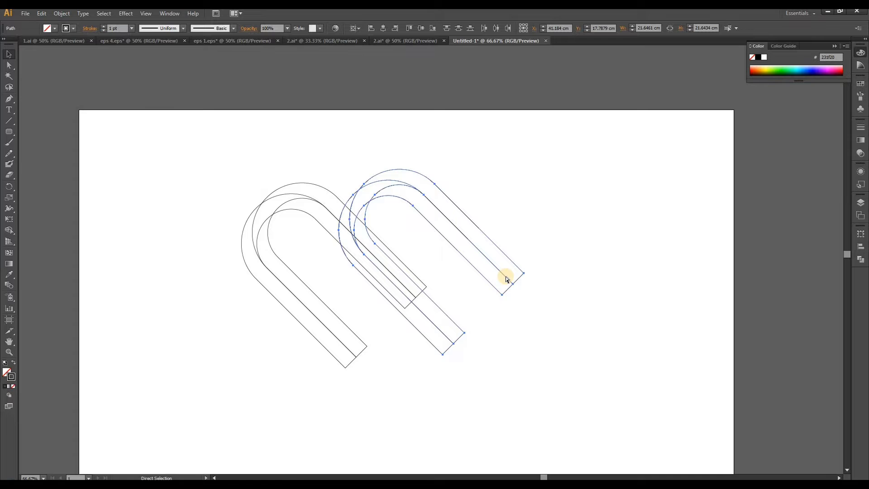
{"action": "key", "text": "ctrl+z"}
Duplicate both U-shaped bands horizontally to the right and reflect the copy across the vertical axis
{"action": "left_click_drag", "start_coordinate": [203, 157], "coordinate": [402, 391]}
{"action": "left_click_drag", "start_coordinate": [343, 345], "coordinate": [493, 364]}
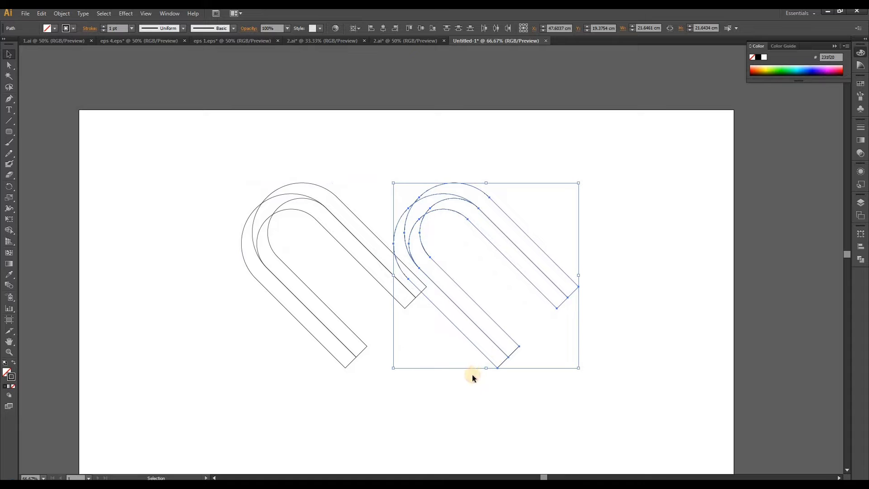
{"action": "right_click", "coordinate": [489, 351]}
{"action": "mouse_move", "coordinate": [520, 322]}
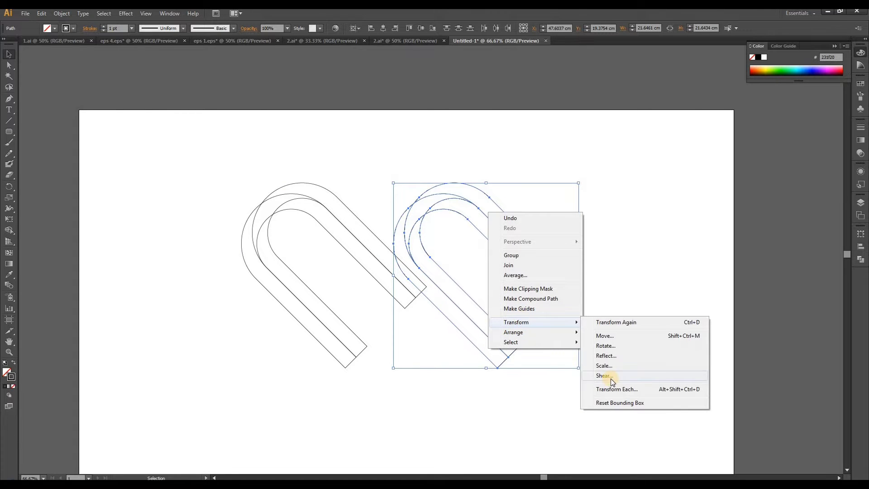
{"action": "left_click", "coordinate": [602, 356]}
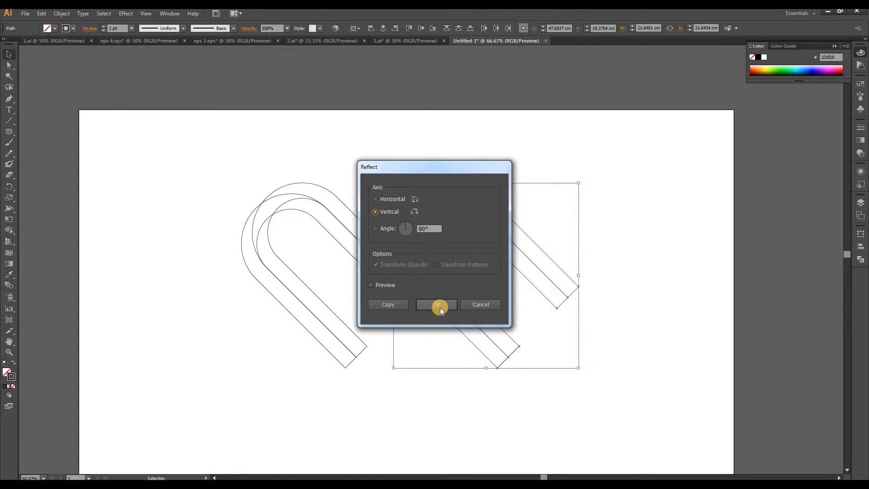
{"action": "left_click", "coordinate": [440, 308]}
Move the mirrored bands over the original pair so the straight arms cross and form a symmetrical heart
{"action": "scroll", "coordinate": [455, 355], "scroll_direction": "up", "scroll_amount": 2}
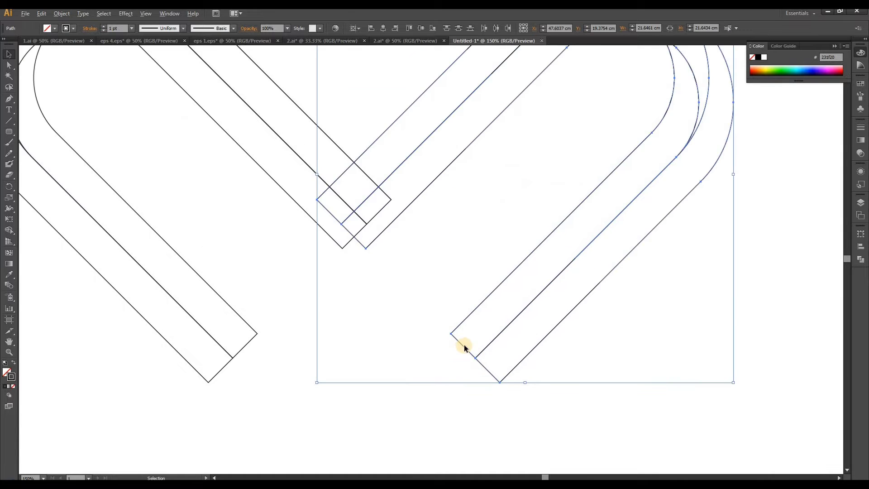
{"action": "scroll", "coordinate": [467, 362], "scroll_direction": "down", "scroll_amount": 1}
{"action": "left_click_drag", "start_coordinate": [466, 357], "coordinate": [266, 377]}
{"action": "left_click", "coordinate": [309, 445]}
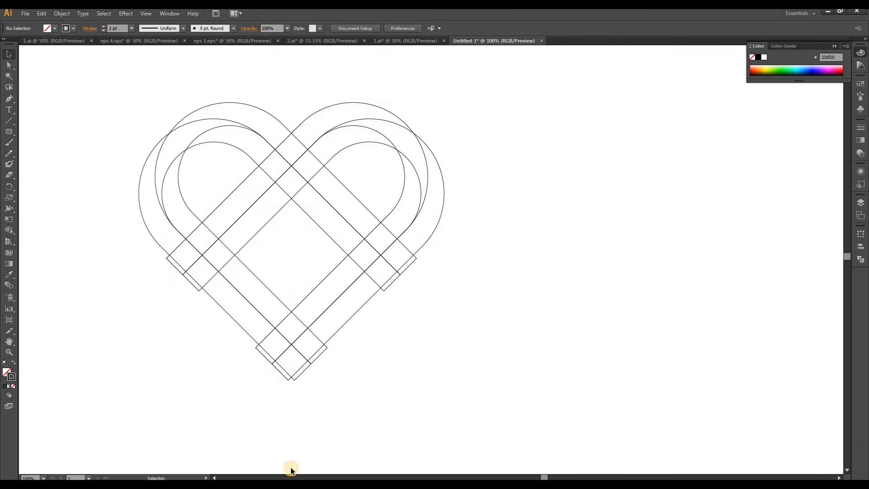
Select all the heart's bands and move them together toward the middle of the artboard
{"action": "left_click_drag", "start_coordinate": [91, 84], "coordinate": [529, 421]}
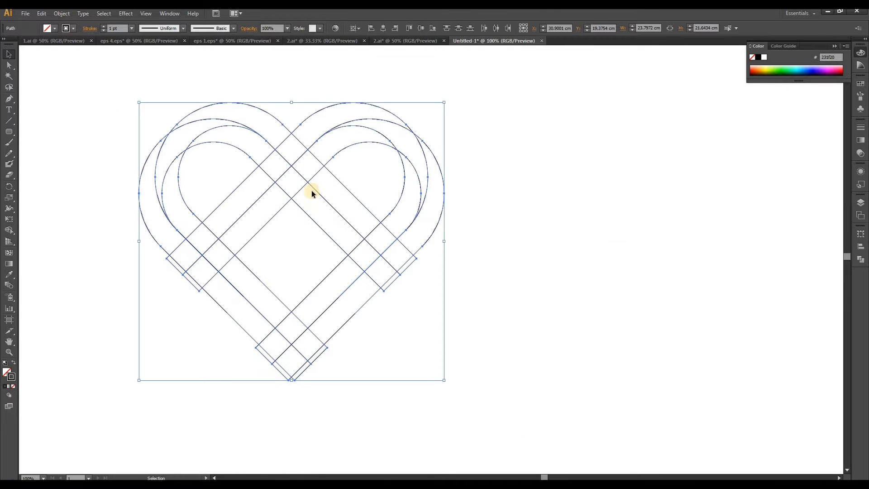
{"action": "left_click_drag", "start_coordinate": [311, 187], "coordinate": [391, 216]}
{"action": "left_click_drag", "start_coordinate": [102, 73], "coordinate": [491, 388]}
{"action": "left_click_drag", "start_coordinate": [306, 182], "coordinate": [392, 198]}
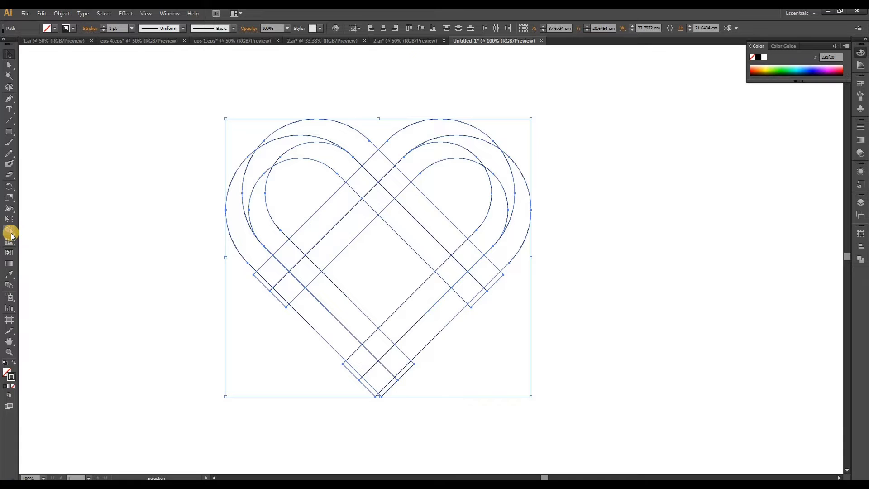
Remove the thin slivers protruding from the heart's lower sides and bottom tip with the Shape Builder tool
{"action": "left_click", "coordinate": [10, 232]}
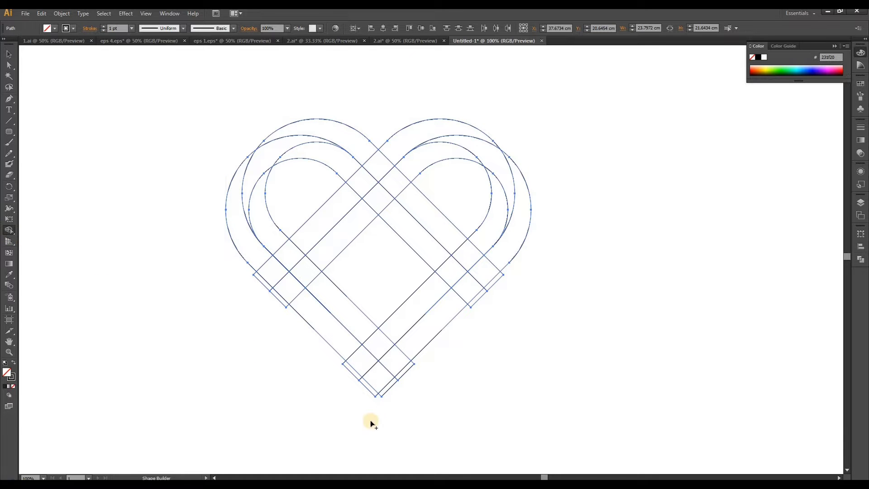
{"action": "scroll", "coordinate": [269, 291], "scroll_direction": "up", "scroll_amount": 1}
{"action": "left_click", "coordinate": [267, 282], "text": "alt"}
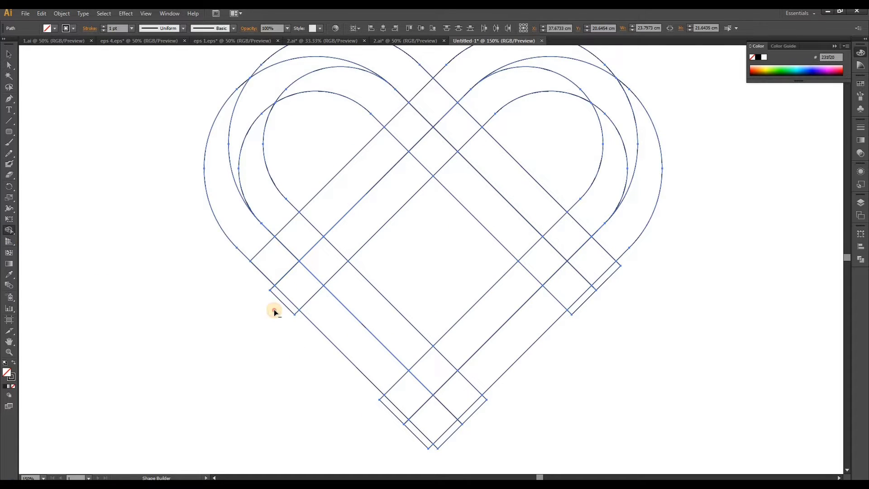
{"action": "left_click", "coordinate": [284, 306], "text": "alt"}
{"action": "left_click", "coordinate": [395, 411], "text": "alt"}
{"action": "left_click", "coordinate": [448, 436], "text": "alt"}
{"action": "left_click", "coordinate": [462, 419], "text": "alt"}
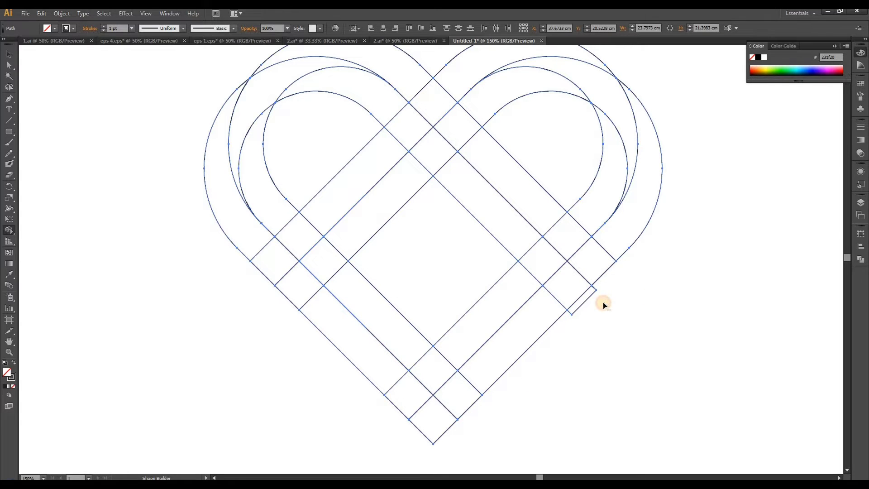
{"action": "left_click", "coordinate": [588, 293], "text": "alt"}
Clear the crossing band segments from the heart's interior with the Shape Builder tool
{"action": "scroll", "coordinate": [350, 404], "scroll_direction": "down", "scroll_amount": 1}
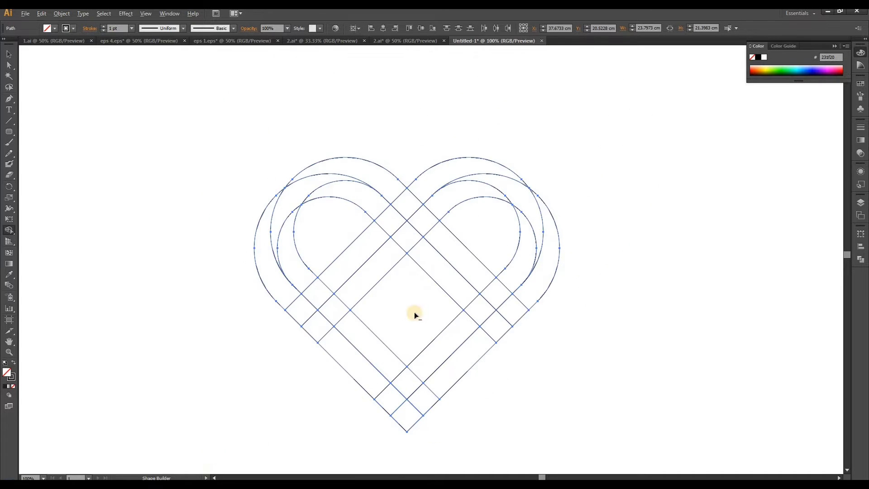
{"action": "scroll", "coordinate": [428, 263], "scroll_direction": "up", "scroll_amount": 1}
{"action": "mouse_move", "coordinate": [316, 235]}
{"action": "left_mouse_down"}
{"action": "mouse_move", "coordinate": [409, 322]}
{"action": "mouse_move", "coordinate": [504, 230]}
{"action": "left_mouse_up"}
{"action": "scroll", "coordinate": [404, 178], "scroll_direction": "down", "scroll_amount": 1}
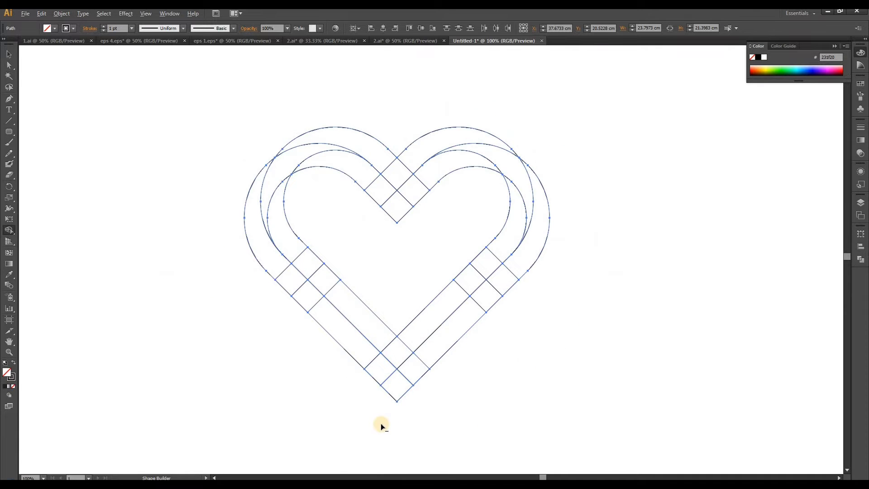
Remove the outermost square at the heart's bottom tip and the lowest square of the upper crossing with Shape Builder
{"action": "scroll", "coordinate": [381, 423], "scroll_direction": "up", "scroll_amount": 1}
{"action": "left_click", "coordinate": [407, 382], "text": "alt"}
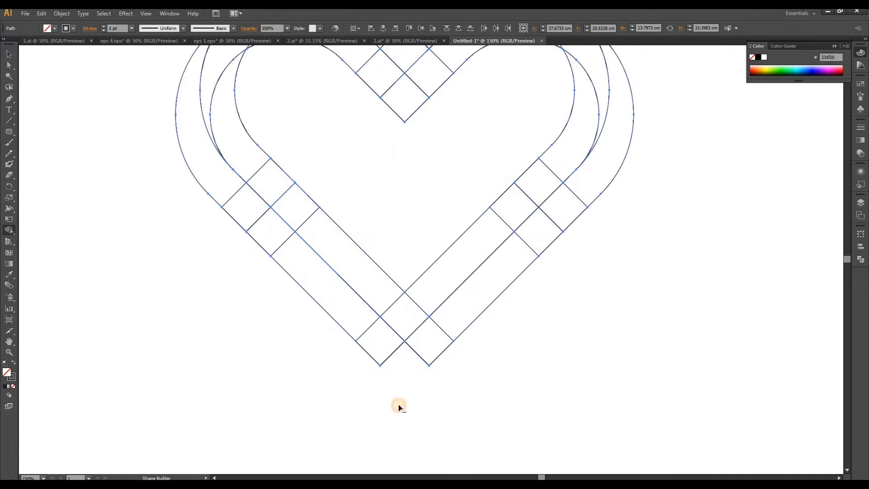
{"action": "scroll", "coordinate": [333, 424], "scroll_direction": "down", "scroll_amount": 1}
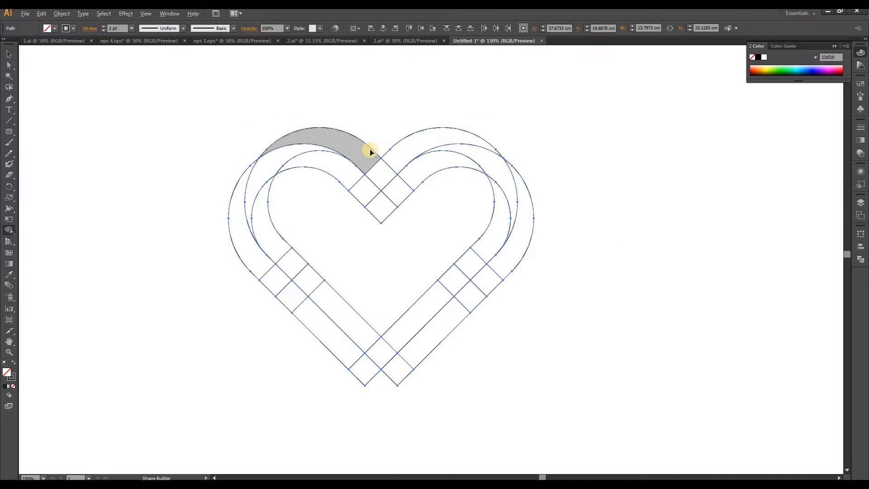
{"action": "scroll", "coordinate": [370, 148], "scroll_direction": "up", "scroll_amount": 1}
{"action": "left_click", "coordinate": [390, 261]}
{"action": "mouse_move", "coordinate": [390, 241]}
{"action": "left_mouse_down"}
{"action": "mouse_move", "coordinate": [394, 288]}
{"action": "mouse_move", "coordinate": [369, 293]}
{"action": "left_mouse_up"}
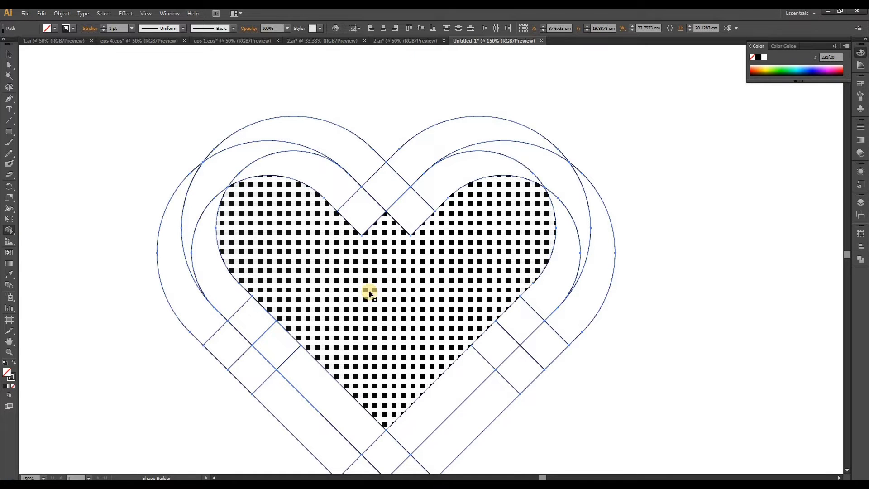
{"action": "scroll", "coordinate": [348, 283], "scroll_direction": "down", "scroll_amount": 1}
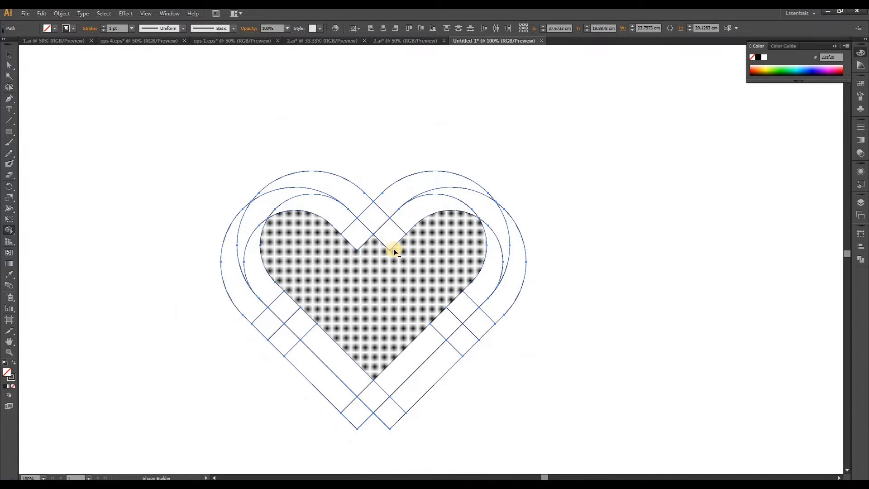
{"action": "scroll", "coordinate": [376, 306], "scroll_direction": "up", "scroll_amount": 1}
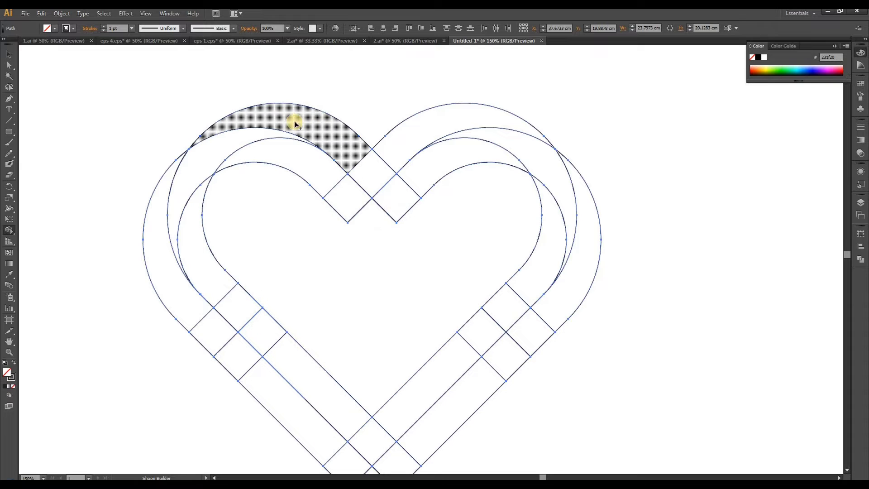
Merge the segments of the heart's upper V band, inner right band and outer right-to-lower-left band into continuous shapes with Shape Builder
{"action": "mouse_move", "coordinate": [333, 133]}
{"action": "left_mouse_down"}
{"action": "mouse_move", "coordinate": [393, 190]}
{"action": "mouse_move", "coordinate": [428, 174]}
{"action": "left_mouse_up"}
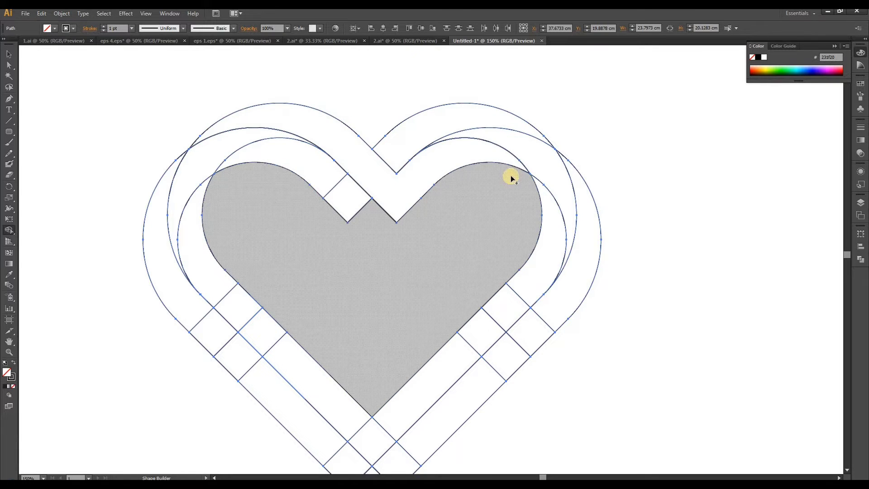
{"action": "scroll", "coordinate": [400, 147], "scroll_direction": "down", "scroll_amount": 1}
{"action": "scroll", "coordinate": [505, 178], "scroll_direction": "up", "scroll_amount": 1}
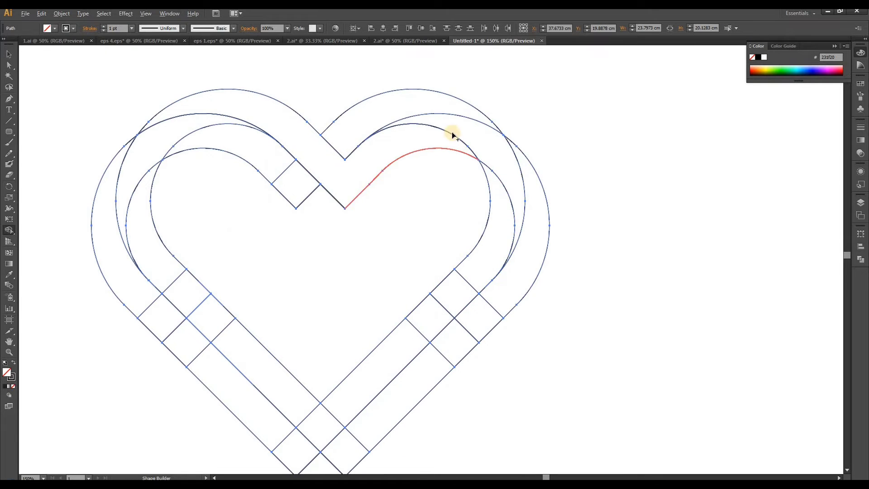
{"action": "mouse_move", "coordinate": [446, 108]}
{"action": "left_mouse_down"}
{"action": "mouse_move", "coordinate": [489, 142]}
{"action": "mouse_move", "coordinate": [503, 203]}
{"action": "mouse_move", "coordinate": [486, 256]}
{"action": "mouse_move", "coordinate": [440, 316]}
{"action": "mouse_move", "coordinate": [394, 357]}
{"action": "left_mouse_up"}
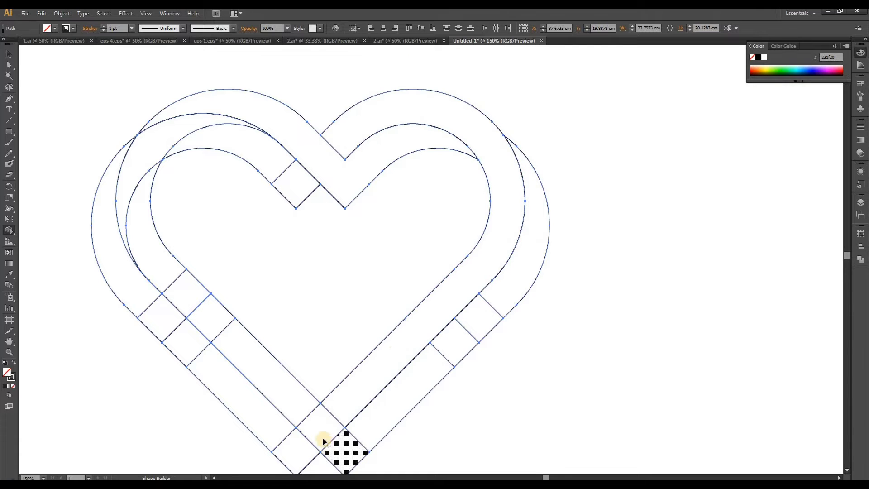
{"action": "mouse_move", "coordinate": [514, 273]}
{"action": "left_mouse_down"}
{"action": "mouse_move", "coordinate": [351, 447]}
{"action": "mouse_move", "coordinate": [315, 427]}
{"action": "mouse_move", "coordinate": [173, 274]}
{"action": "left_mouse_up"}
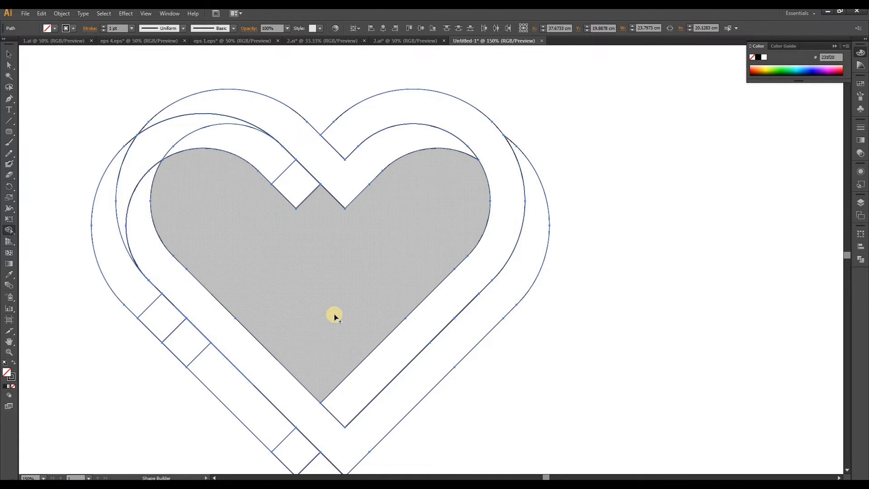
Merge the outer left band's segments, from its lower tip around the left lobe to the square at the cleft, with Shape Builder
{"action": "scroll", "coordinate": [394, 294], "scroll_direction": "down", "scroll_amount": 1}
{"action": "scroll", "coordinate": [284, 376], "scroll_direction": "up", "scroll_amount": 1}
{"action": "left_click_drag", "start_coordinate": [349, 403], "coordinate": [196, 254]}
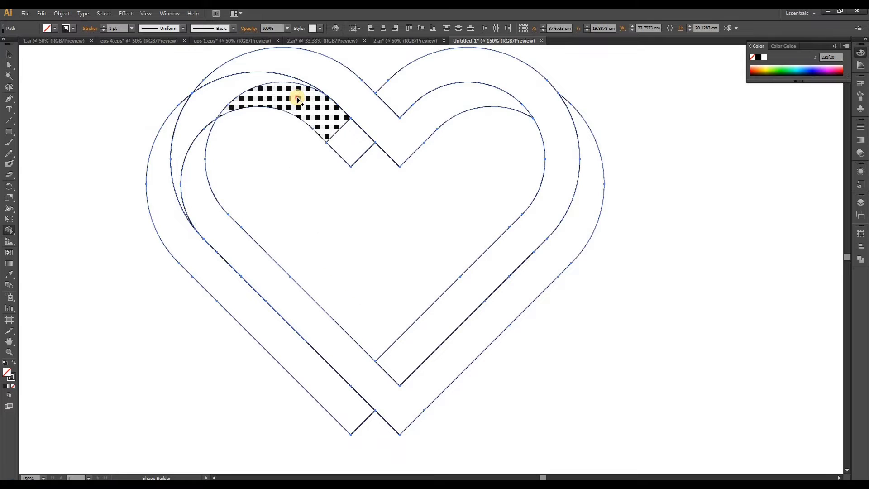
{"action": "mouse_move", "coordinate": [295, 97]}
{"action": "left_mouse_down"}
{"action": "mouse_move", "coordinate": [204, 99]}
{"action": "mouse_move", "coordinate": [173, 118]}
{"action": "mouse_move", "coordinate": [172, 129]}
{"action": "mouse_move", "coordinate": [225, 96]}
{"action": "mouse_move", "coordinate": [173, 122]}
{"action": "left_mouse_up"}
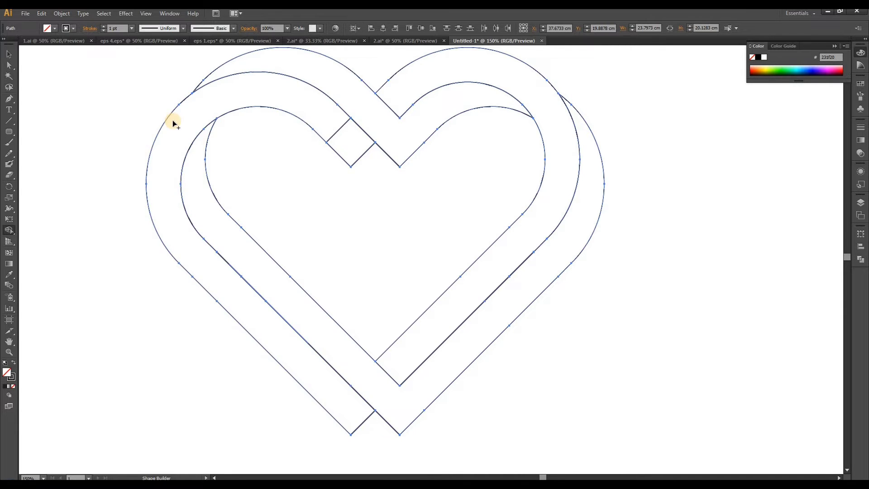
{"action": "scroll", "coordinate": [281, 141], "scroll_direction": "down", "scroll_amount": 1}
{"action": "scroll", "coordinate": [310, 137], "scroll_direction": "up", "scroll_amount": 1}
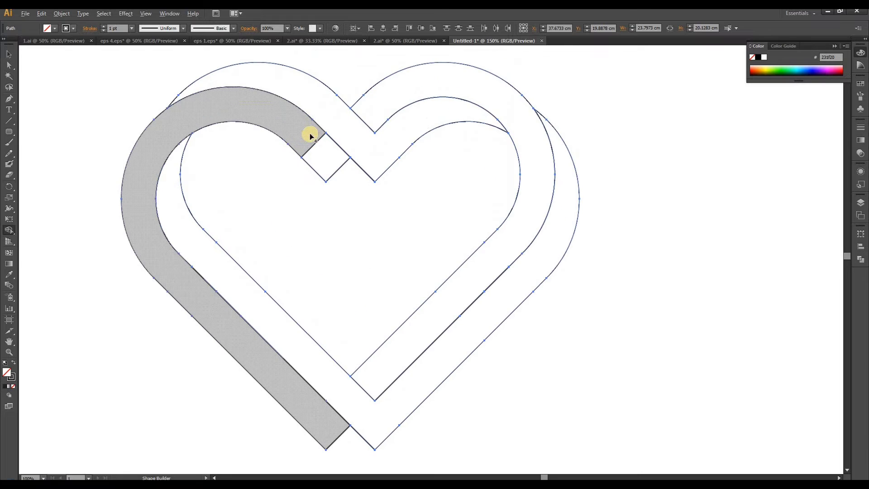
{"action": "left_click_drag", "start_coordinate": [326, 153], "coordinate": [326, 153]}
{"action": "scroll", "coordinate": [348, 224], "scroll_direction": "down", "scroll_amount": 1}
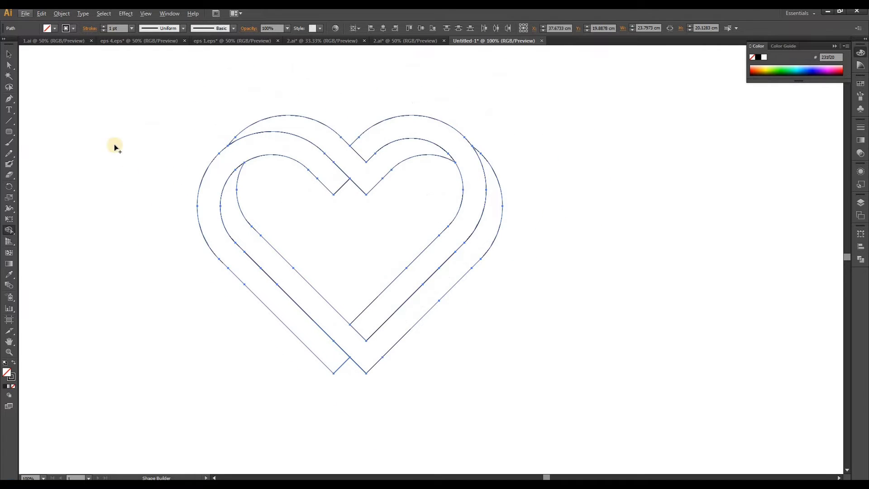
Select the whole heart and fill its bands with the linear white-to-black gradient
{"action": "left_click", "coordinate": [7, 57]}
{"action": "left_click", "coordinate": [171, 120]}
{"action": "left_click_drag", "start_coordinate": [134, 88], "coordinate": [526, 401]}
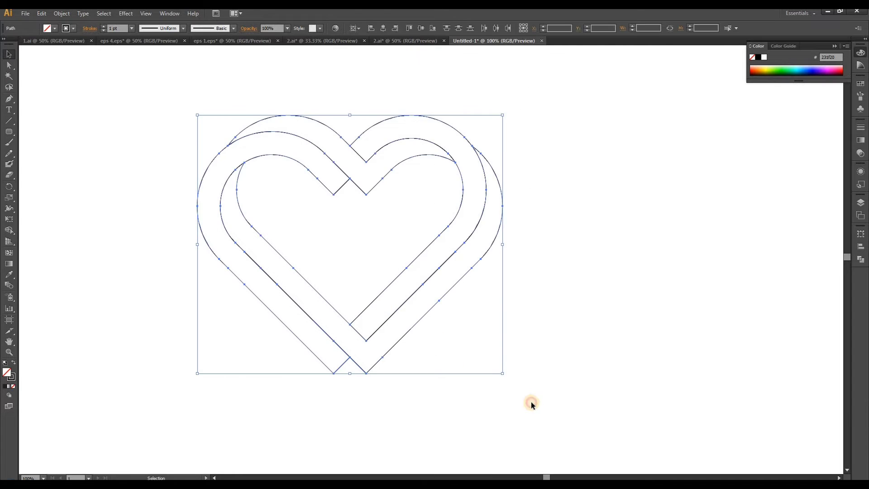
{"action": "left_click", "coordinate": [861, 139]}
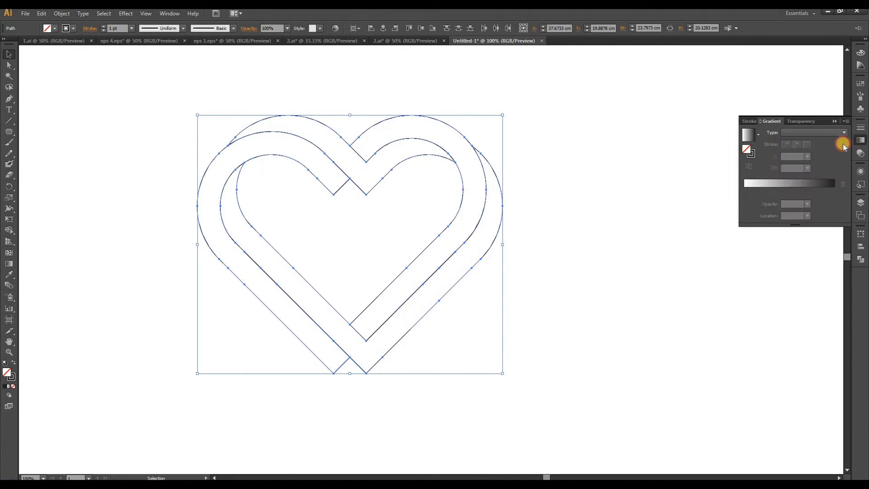
{"action": "left_click", "coordinate": [754, 141]}
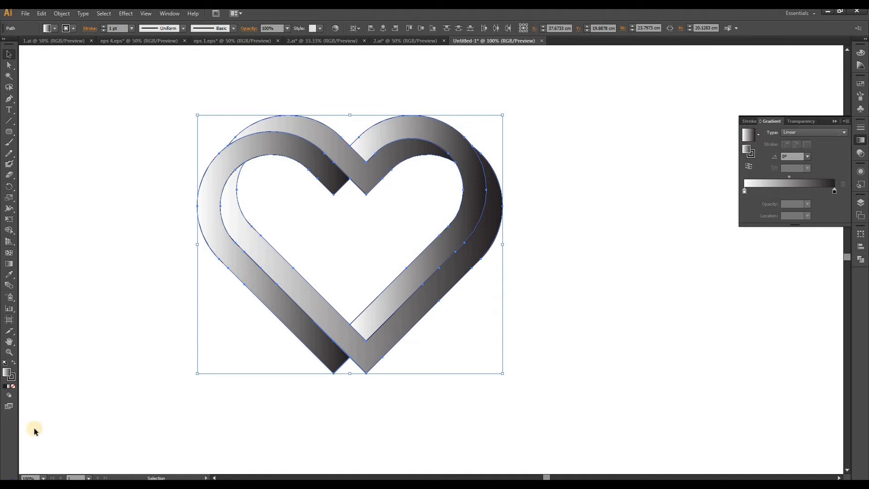
Remove the stroke from the heart's bands and deselect them
{"action": "left_click", "coordinate": [11, 372]}
{"action": "left_click", "coordinate": [11, 376]}
{"action": "left_click", "coordinate": [13, 386]}
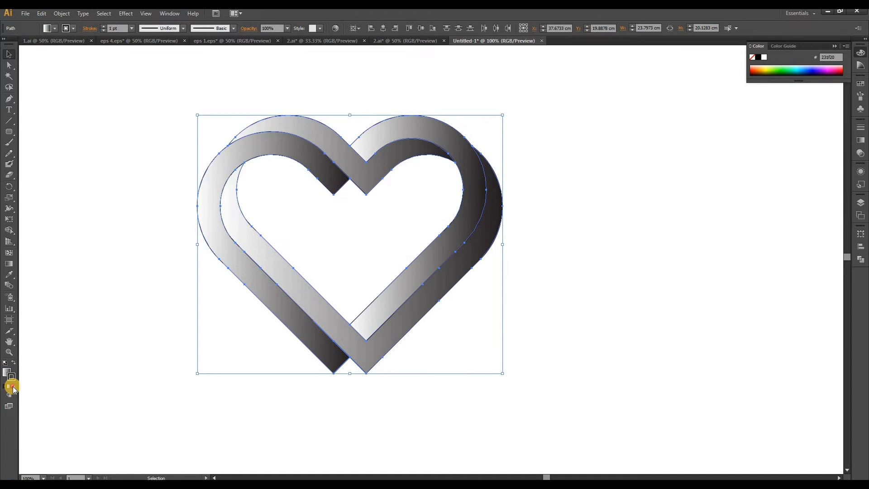
{"action": "left_click", "coordinate": [138, 224]}
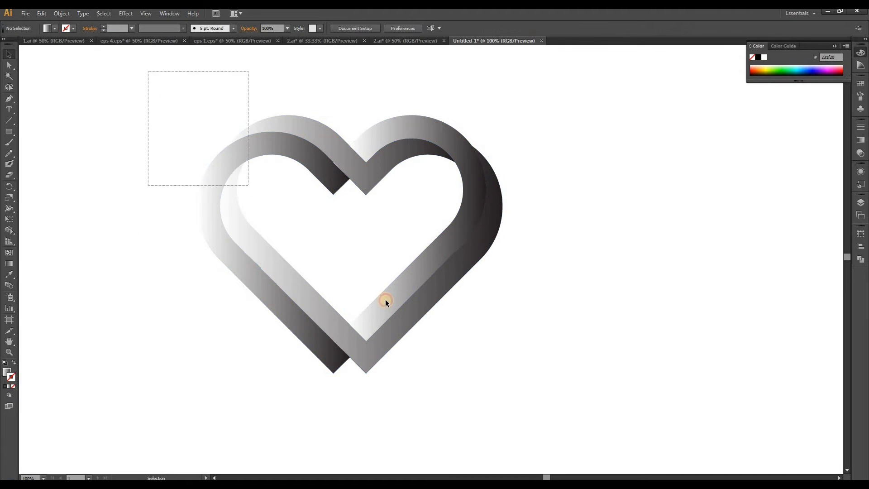
Select all the heart's bands and set the starting color stop of their gradient fill to bright red
{"action": "key", "text": "ctrl+a"}
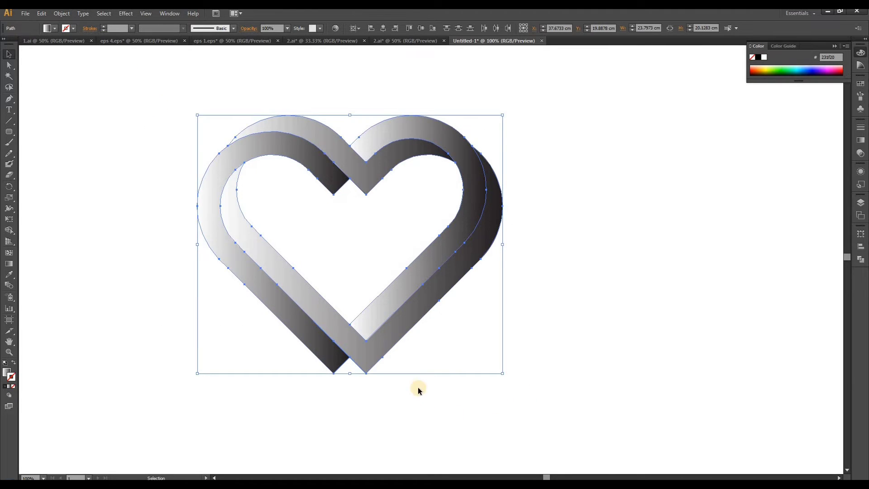
{"action": "left_click", "coordinate": [860, 140]}
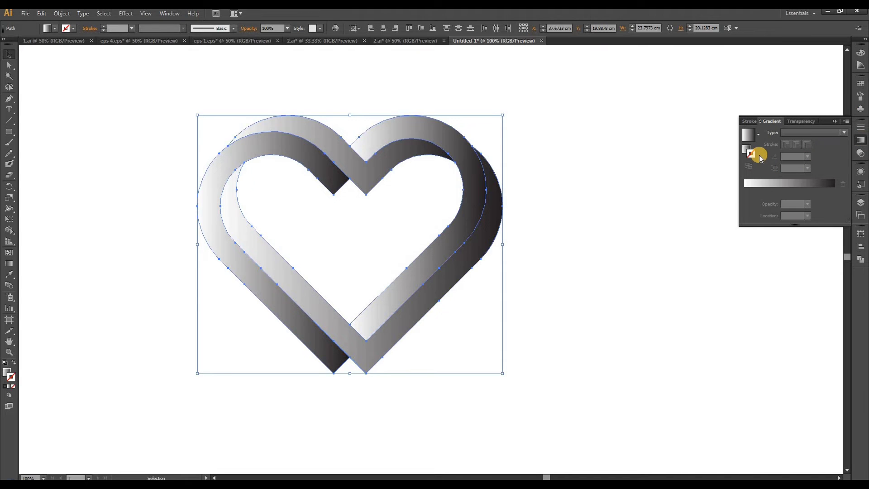
{"action": "left_click", "coordinate": [751, 138]}
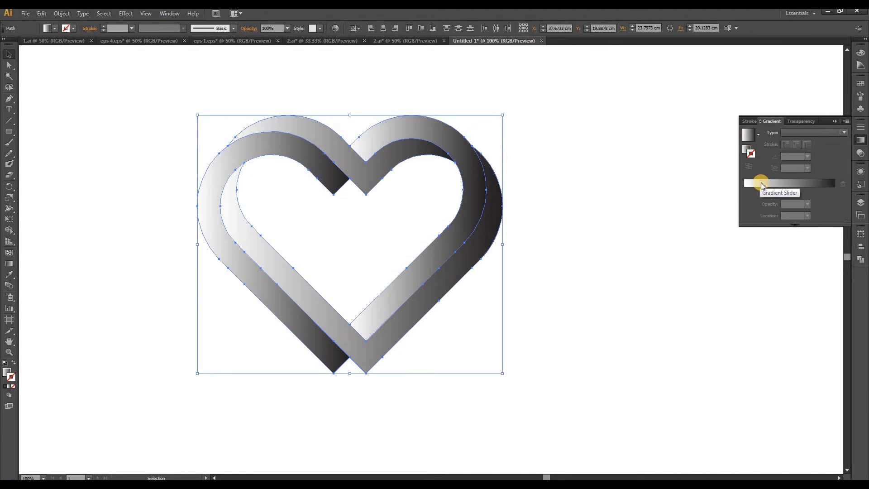
{"action": "key", "text": "/"}
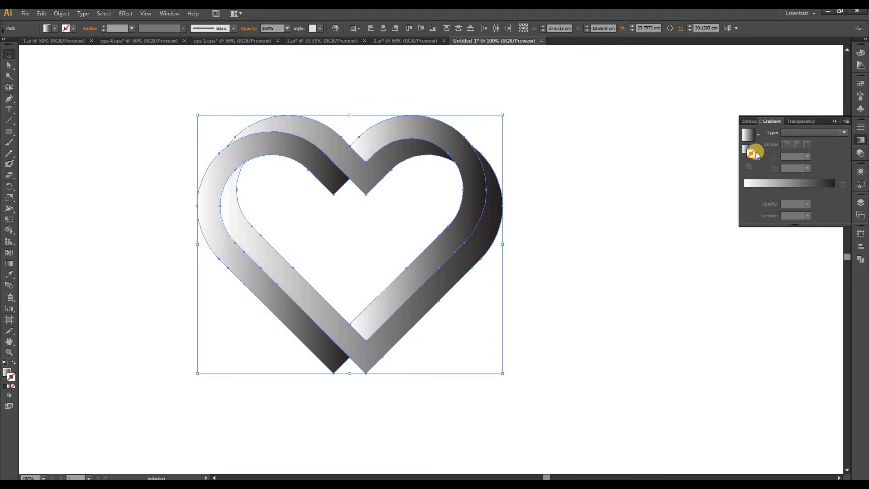
{"action": "left_click", "coordinate": [746, 149]}
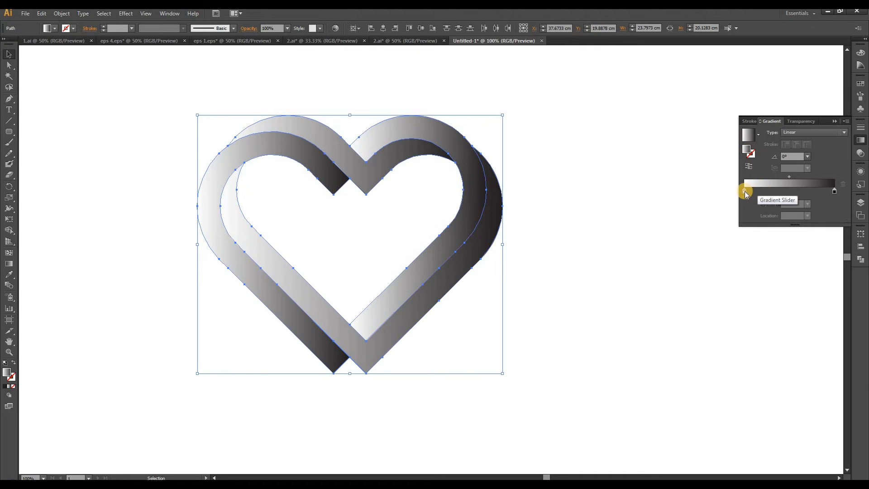
{"action": "double_click", "coordinate": [744, 191]}
{"action": "left_click", "coordinate": [743, 222]}
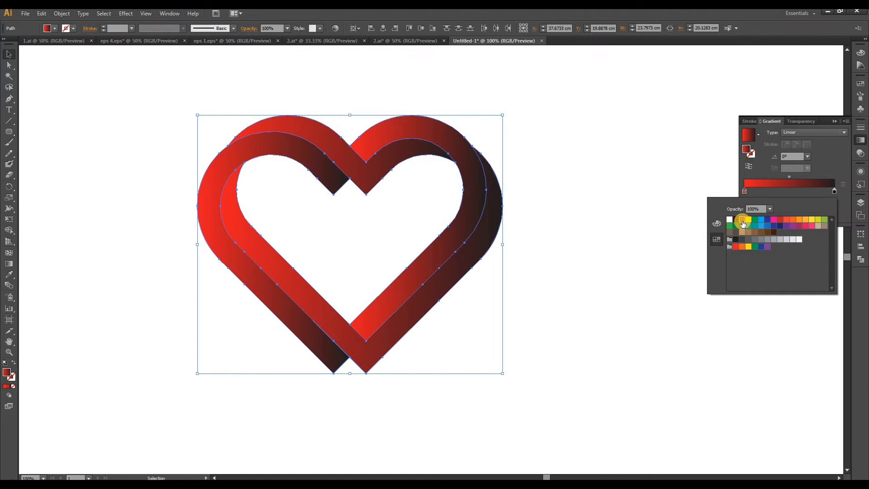
{"action": "left_click", "coordinate": [780, 220]}
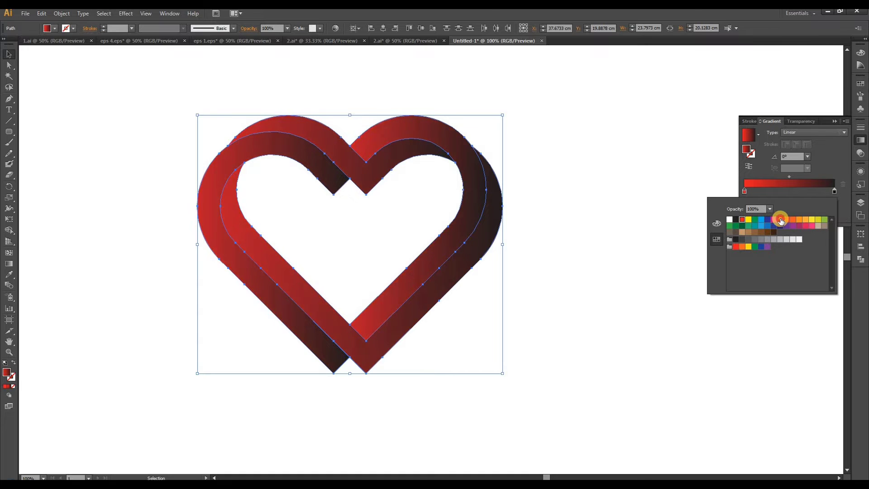
{"action": "left_click", "coordinate": [742, 247]}
{"action": "left_click", "coordinate": [745, 221]}
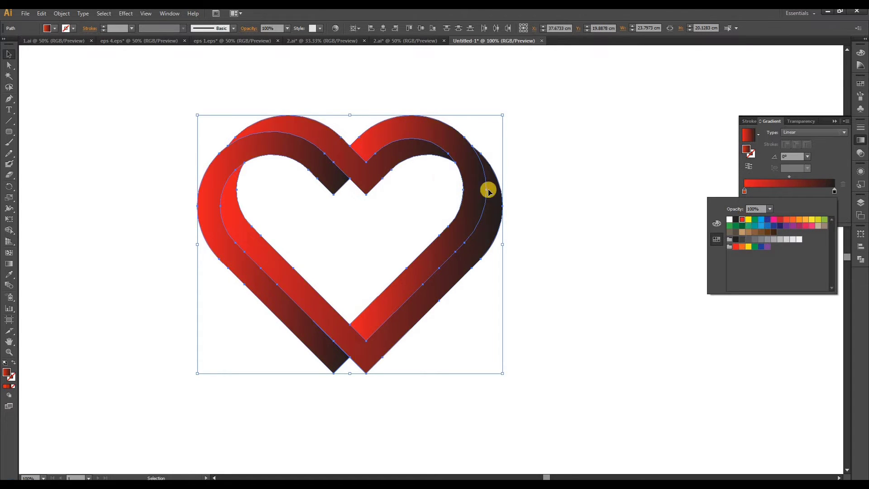
{"action": "left_click", "coordinate": [583, 188]}
{"action": "left_click", "coordinate": [584, 187]}
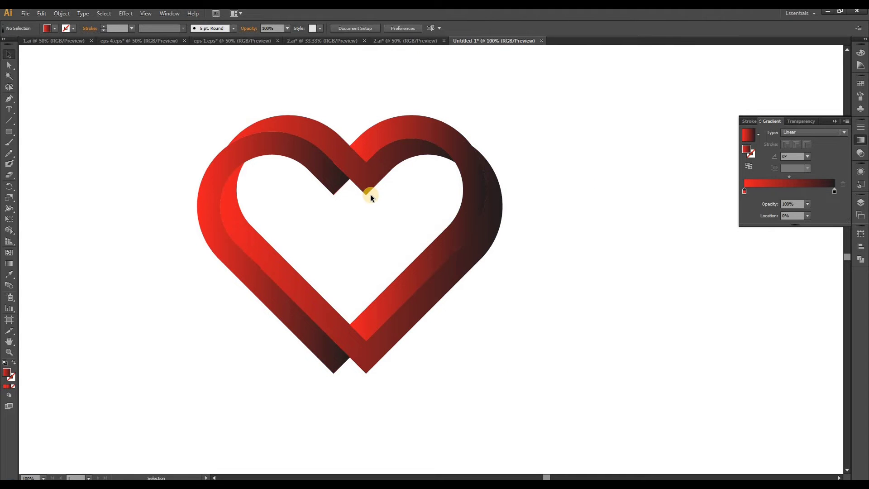
Redirect the outer left band's gradient to about -69° with the Gradient tool, running from red at its upper lobe to black at its lower tip
{"action": "scroll", "coordinate": [370, 194], "scroll_direction": "up", "scroll_amount": 1}
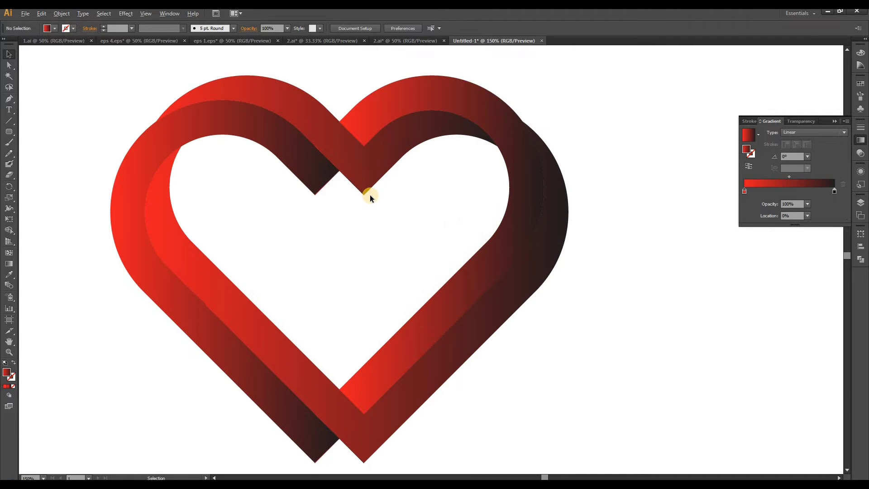
{"action": "left_click", "coordinate": [264, 131]}
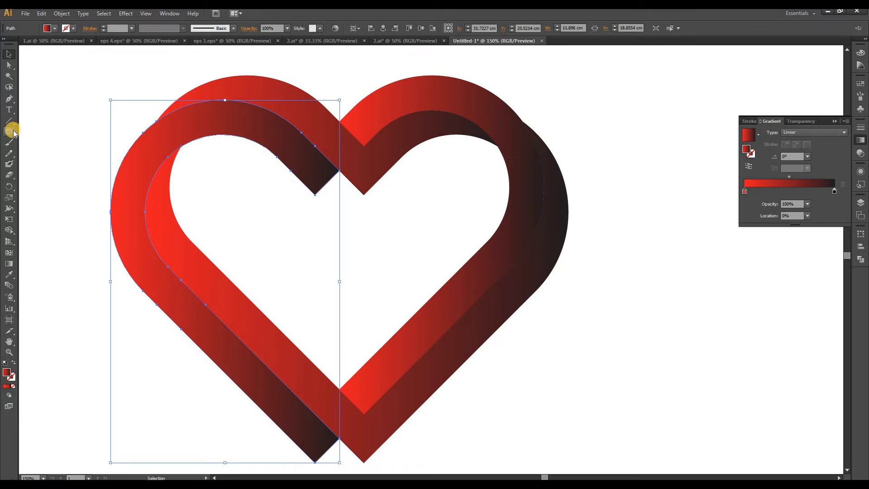
{"action": "left_click", "coordinate": [9, 263]}
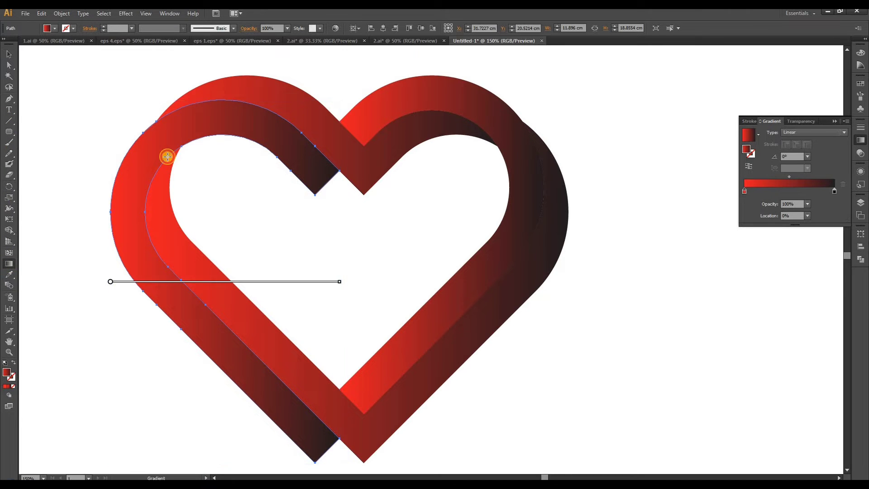
{"action": "left_click_drag", "start_coordinate": [226, 111], "coordinate": [150, 282]}
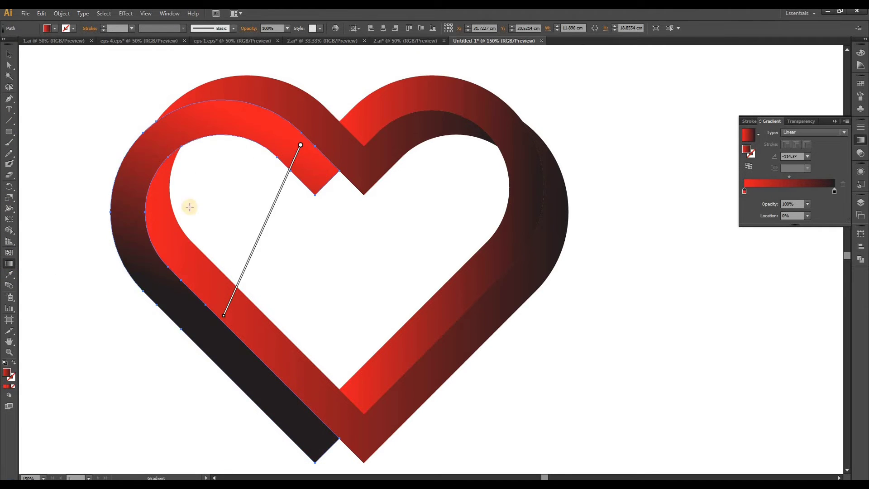
{"action": "left_click_drag", "start_coordinate": [227, 118], "coordinate": [225, 353]}
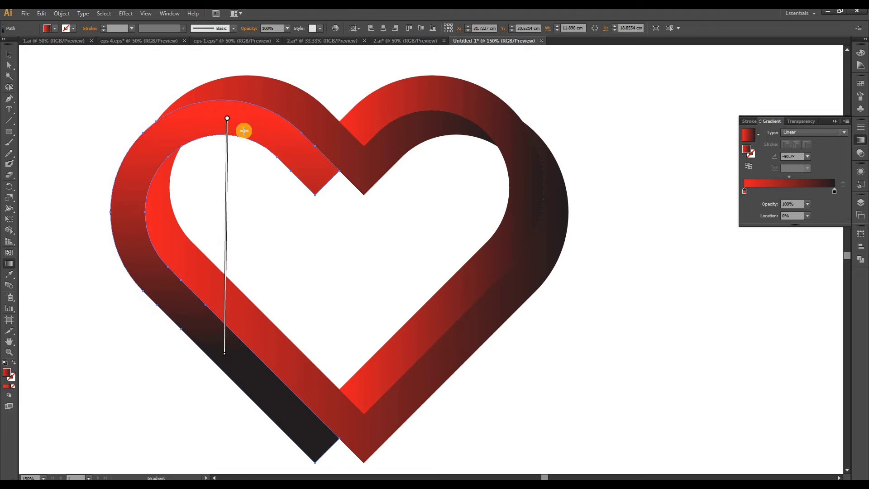
{"action": "left_click_drag", "start_coordinate": [187, 129], "coordinate": [299, 419]}
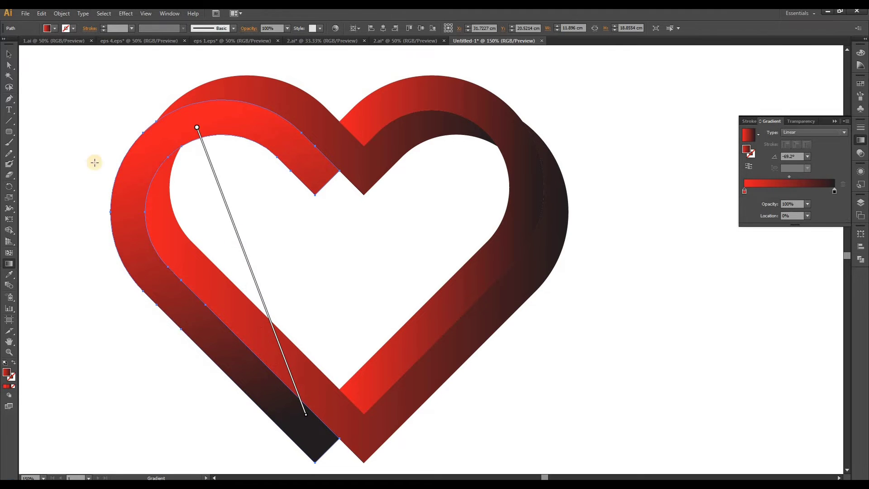
Redirect the upper V band's gradient to about -30°, running from red above the left lobe to black beyond the cleft
{"action": "left_click", "coordinate": [9, 54]}
{"action": "left_click", "coordinate": [335, 147]}
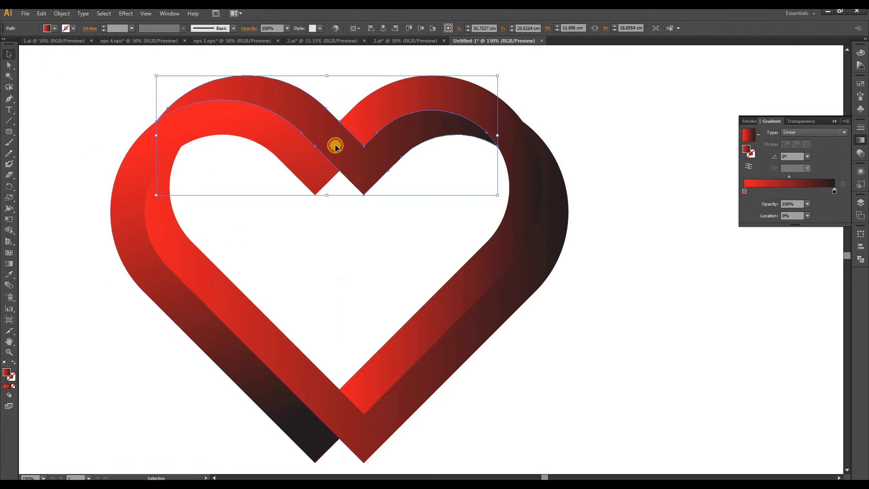
{"action": "left_click", "coordinate": [9, 264]}
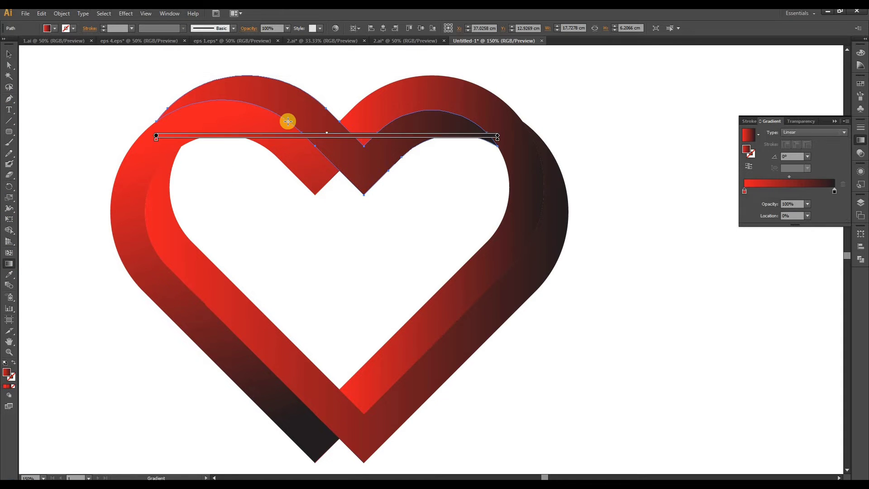
{"action": "mouse_move", "coordinate": [285, 95]}
{"action": "left_mouse_down"}
{"action": "mouse_move", "coordinate": [403, 193]}
{"action": "mouse_move", "coordinate": [422, 192]}
{"action": "left_mouse_up"}
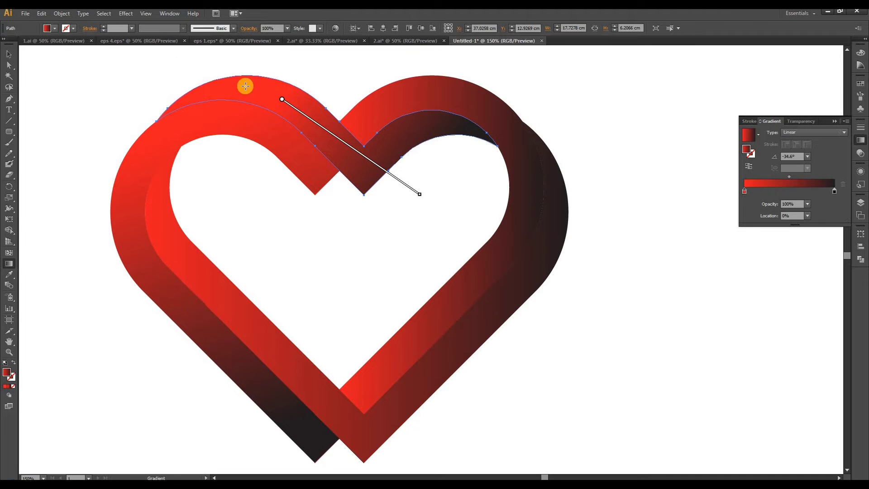
{"action": "left_click_drag", "start_coordinate": [197, 55], "coordinate": [427, 185]}
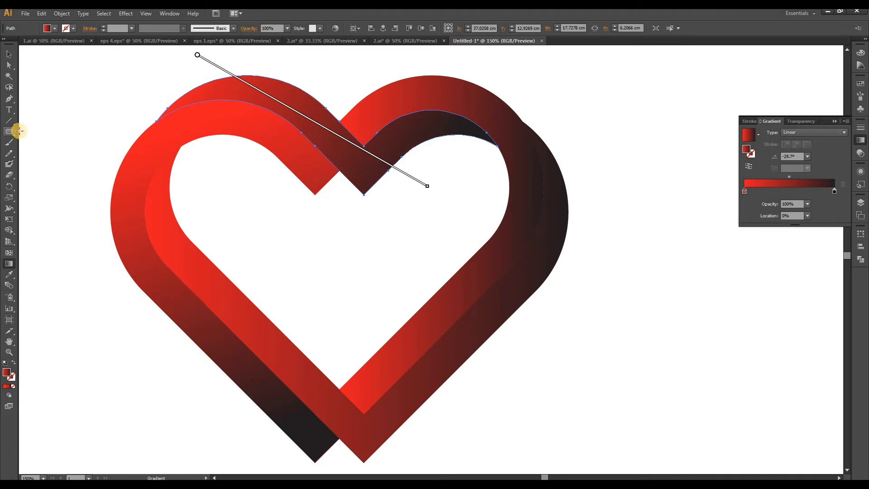
Redirect the large lower V band's gradient to 90°, running from red at the bottom tip up to black near the heart's middle
{"action": "left_click", "coordinate": [8, 57]}
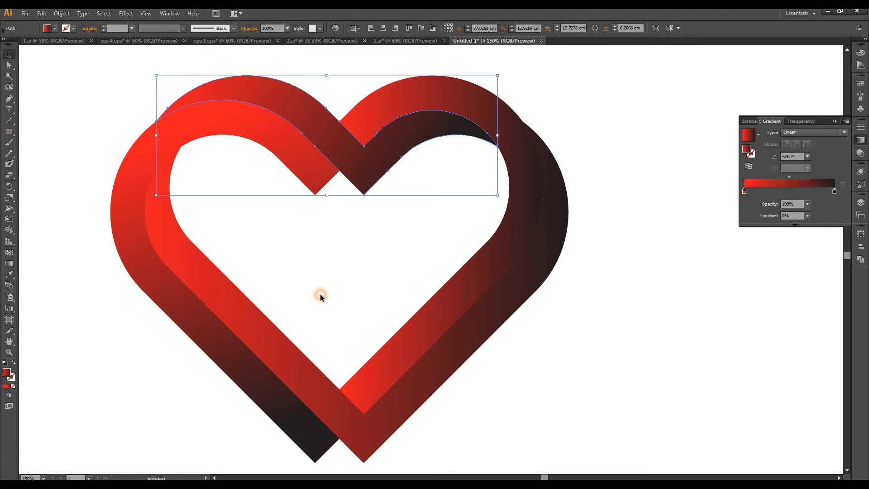
{"action": "left_click", "coordinate": [348, 425]}
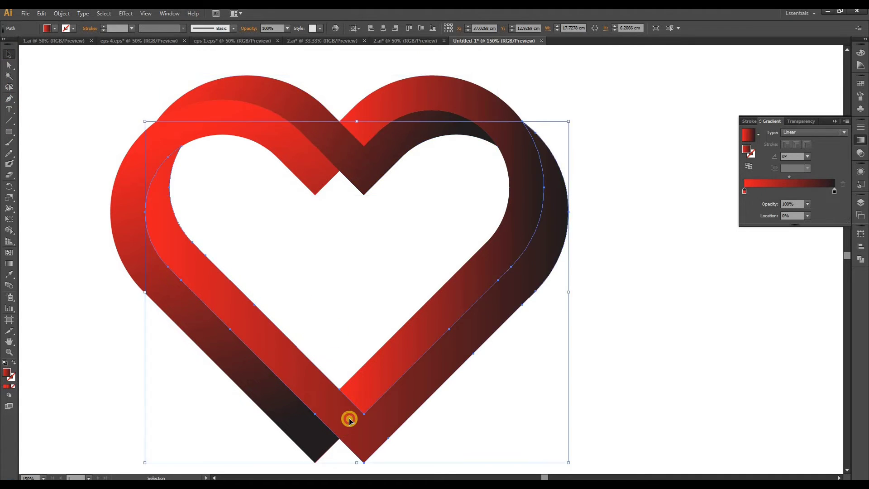
{"action": "left_click", "coordinate": [10, 264]}
{"action": "left_click_drag", "start_coordinate": [357, 469], "coordinate": [357, 234]}
{"action": "scroll", "coordinate": [308, 190], "scroll_direction": "down", "scroll_amount": 1}
{"action": "scroll", "coordinate": [343, 290], "scroll_direction": "up", "scroll_amount": 1}
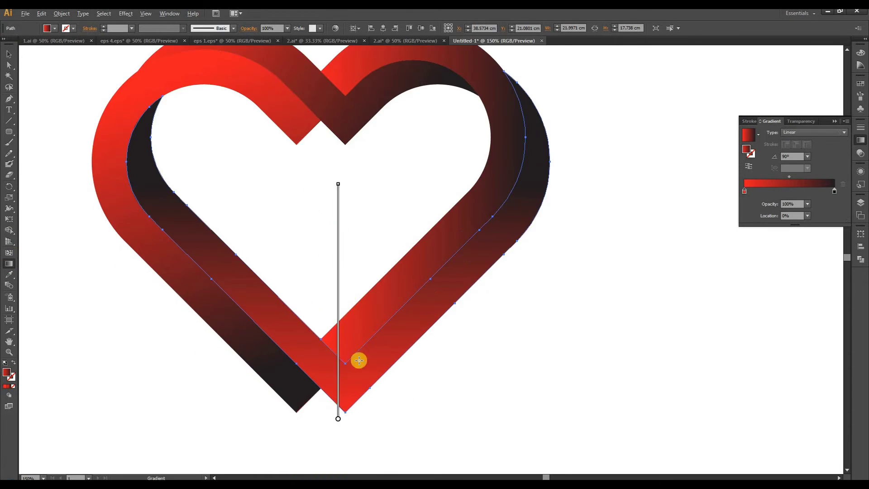
Lengthen the large lower V band's 90° gradient, running from red just below the bottom tip up to black at the heart's cleft
{"action": "left_click_drag", "start_coordinate": [348, 426], "coordinate": [339, 268]}
{"action": "left_click_drag", "start_coordinate": [345, 102], "coordinate": [346, 93]}
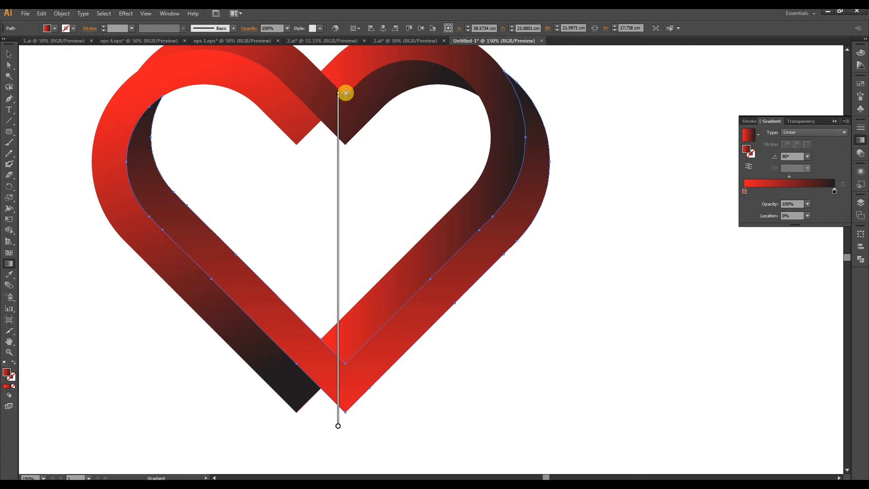
{"action": "scroll", "coordinate": [237, 276], "scroll_direction": "down", "scroll_amount": 1}
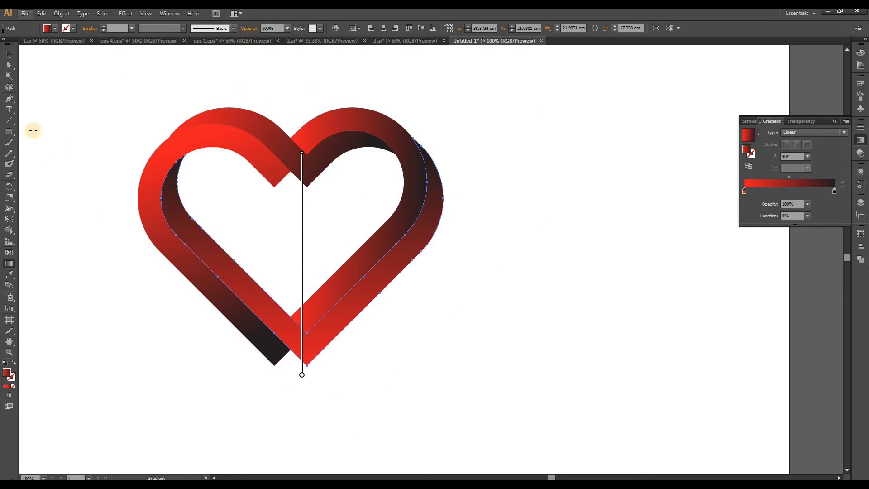
Redirect the upper V band's gradient to -45°, running from red above the left lobe to black below the cleft
{"action": "left_click", "coordinate": [6, 53]}
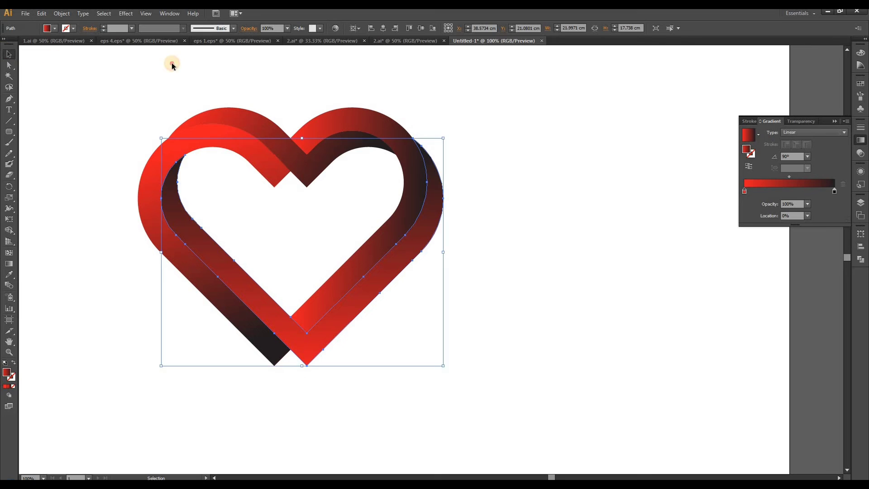
{"action": "left_click", "coordinate": [224, 119]}
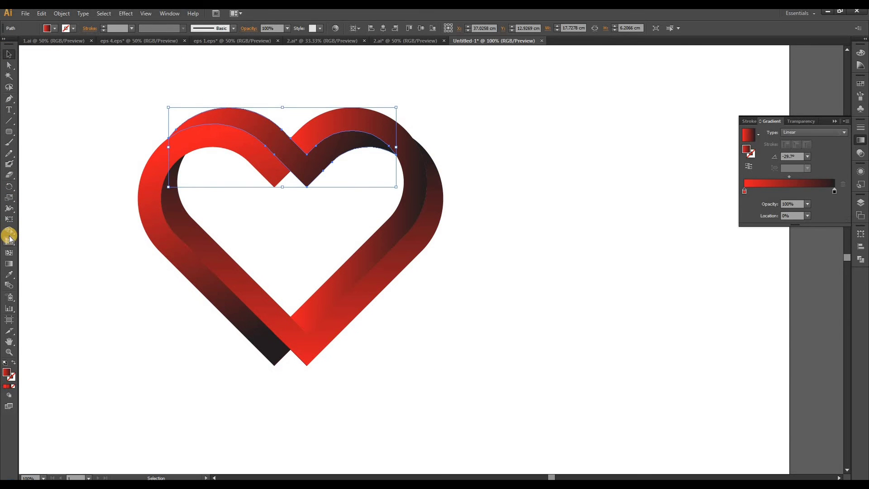
{"action": "left_click", "coordinate": [9, 263]}
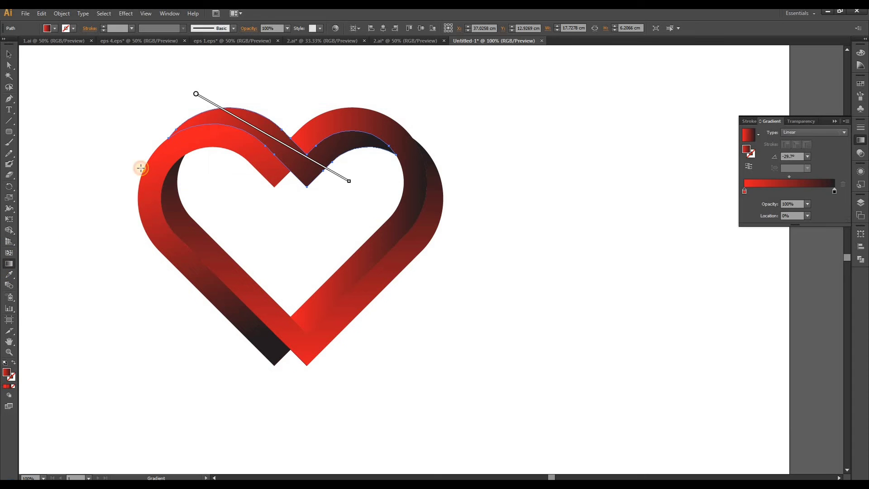
{"action": "left_click_drag", "start_coordinate": [159, 94], "coordinate": [278, 196]}
{"action": "mouse_move", "coordinate": [230, 54]}
{"action": "left_mouse_down"}
{"action": "mouse_move", "coordinate": [287, 171]}
{"action": "mouse_move", "coordinate": [304, 186]}
{"action": "left_mouse_up"}
{"action": "left_click_drag", "start_coordinate": [186, 63], "coordinate": [319, 196]}
{"action": "left_click_drag", "start_coordinate": [196, 101], "coordinate": [325, 211]}
Redirect the right band's gradient to -135°, running from red at the right lobe's outer shoulder to black at the band's lower end
{"action": "left_click", "coordinate": [9, 54]}
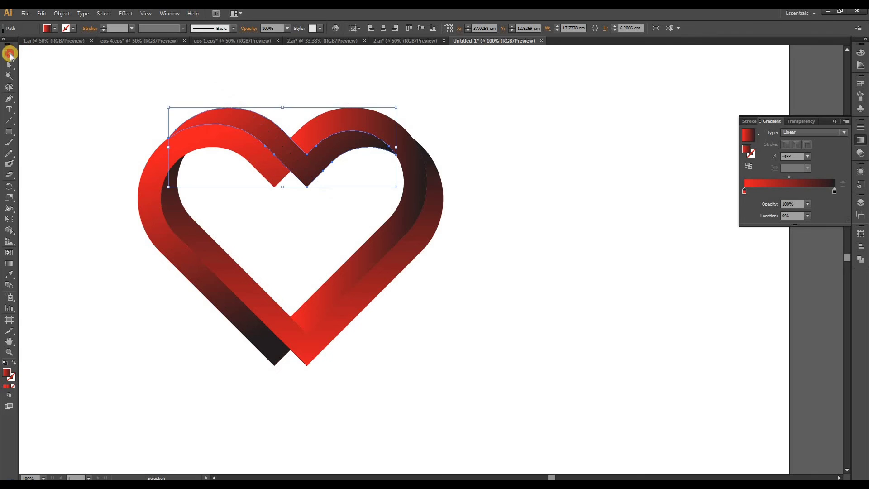
{"action": "left_click", "coordinate": [359, 82]}
{"action": "scroll", "coordinate": [410, 169], "scroll_direction": "up", "scroll_amount": 1}
{"action": "left_click", "coordinate": [409, 170]}
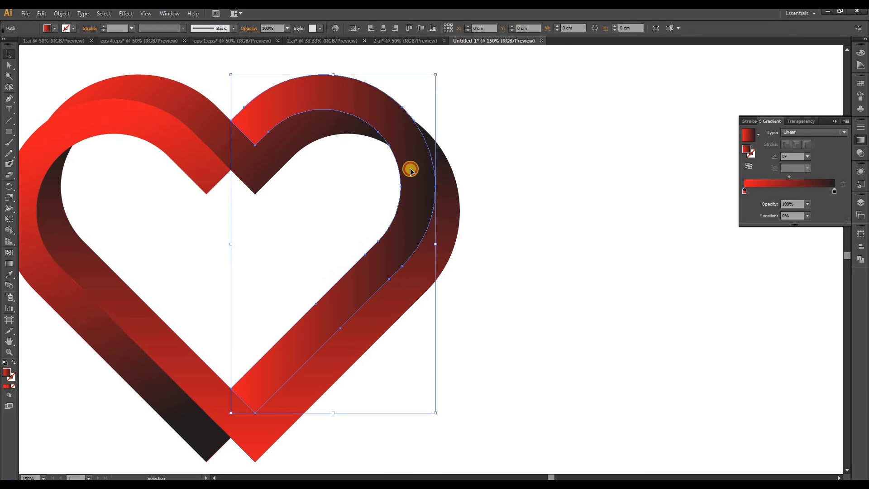
{"action": "left_click", "coordinate": [8, 263]}
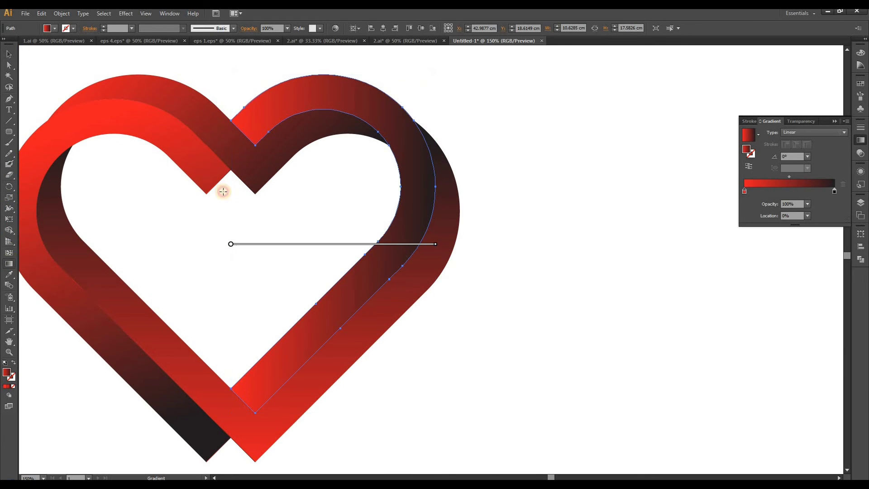
{"action": "mouse_move", "coordinate": [346, 90]}
{"action": "left_mouse_down"}
{"action": "mouse_move", "coordinate": [318, 194]}
{"action": "mouse_move", "coordinate": [307, 286]}
{"action": "left_mouse_up"}
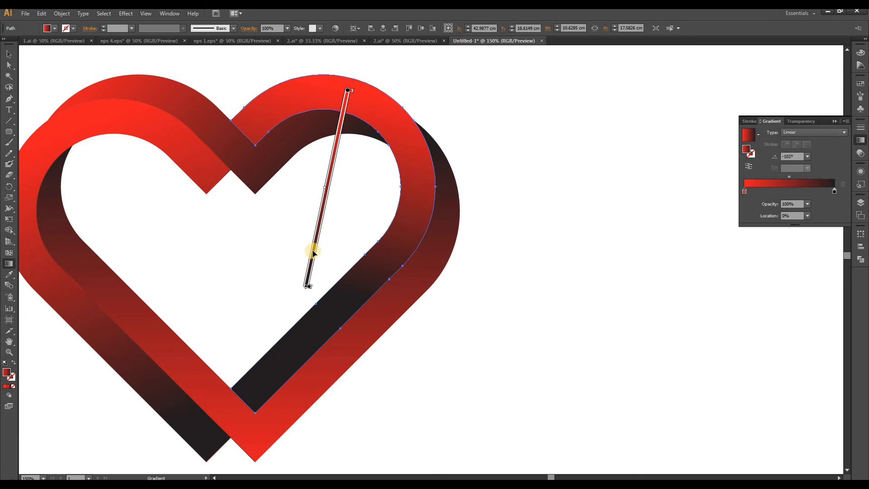
{"action": "mouse_move", "coordinate": [402, 107]}
{"action": "left_mouse_down"}
{"action": "mouse_move", "coordinate": [226, 331]}
{"action": "mouse_move", "coordinate": [191, 318]}
{"action": "left_mouse_up"}
{"action": "scroll", "coordinate": [330, 258], "scroll_direction": "down", "scroll_amount": 1}
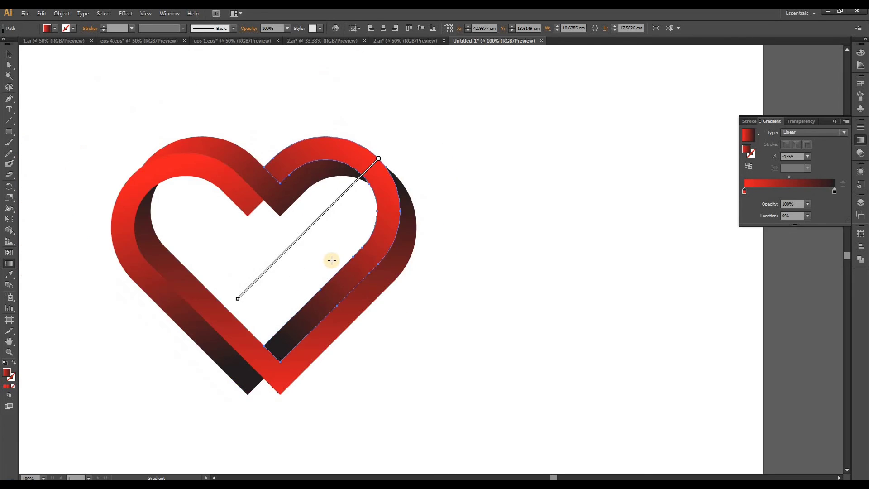
Select all the heart's bands and move the heart right, toward the middle of the visible artboard
{"action": "left_click", "coordinate": [8, 58]}
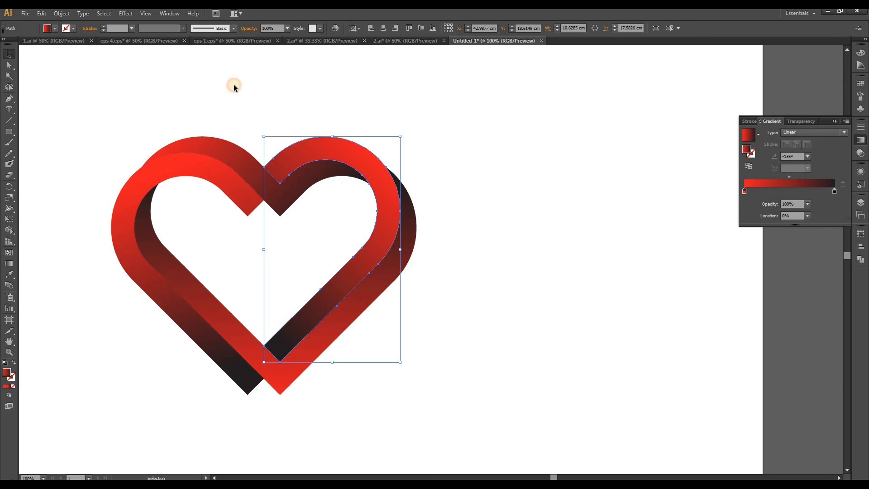
{"action": "left_click", "coordinate": [234, 85]}
{"action": "left_click_drag", "start_coordinate": [80, 80], "coordinate": [364, 364]}
{"action": "left_click_drag", "start_coordinate": [341, 330], "coordinate": [440, 323]}
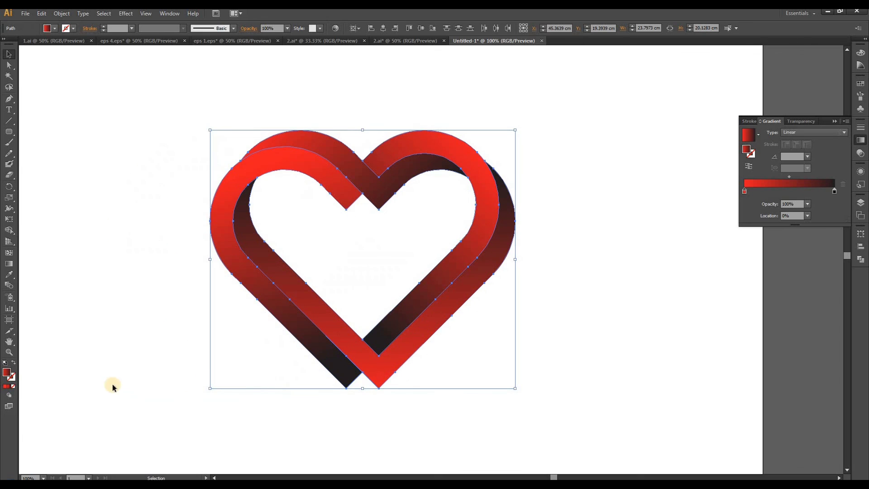
Give all the heart's bands a white (#ffffff) stroke and deselect them
{"action": "double_click", "coordinate": [13, 377]}
{"action": "left_click_drag", "start_coordinate": [375, 287], "coordinate": [344, 195]}
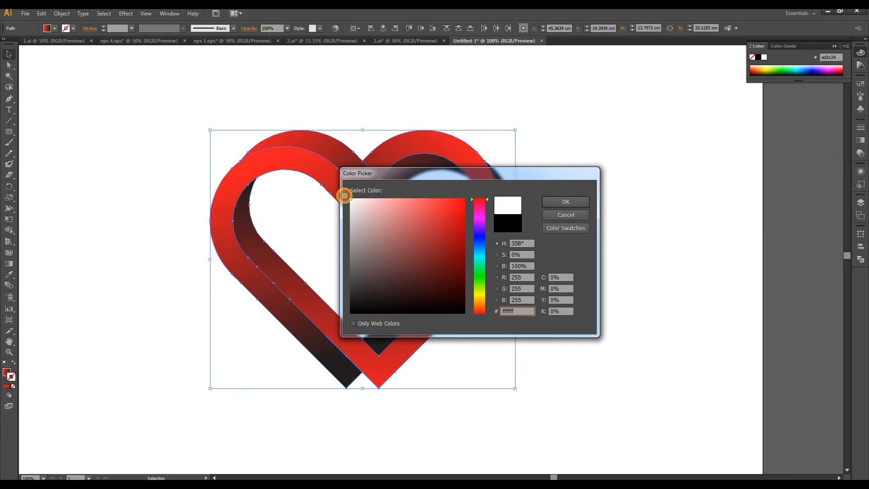
{"action": "left_click", "coordinate": [556, 199]}
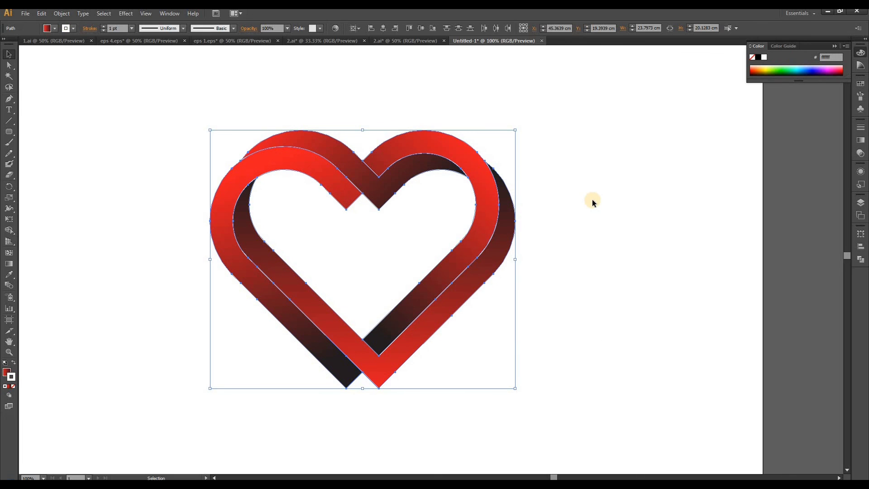
{"action": "left_click", "coordinate": [592, 200]}
Select the whole heart, scale it up proportionally about its center by about 15%, and deselect it
{"action": "left_click_drag", "start_coordinate": [158, 80], "coordinate": [537, 428]}
{"action": "left_click_drag", "start_coordinate": [515, 129], "coordinate": [539, 110]}
{"action": "left_click", "coordinate": [658, 165]}
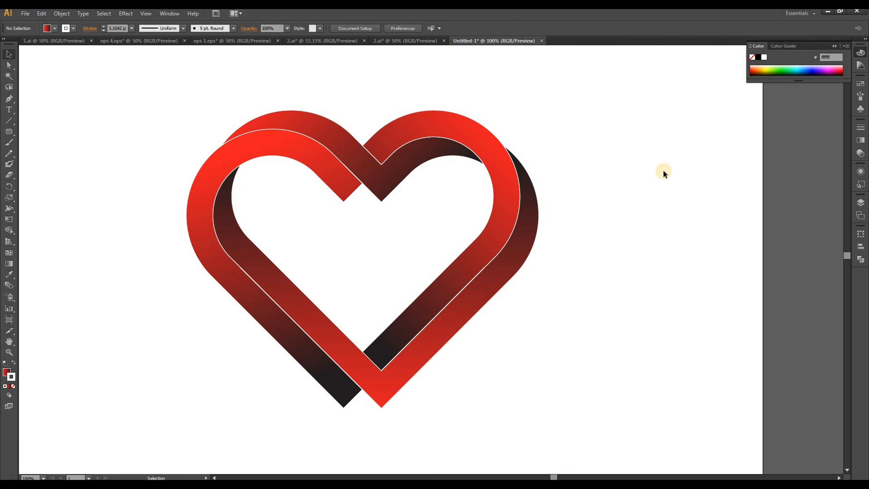
{"action": "left_click_drag", "start_coordinate": [613, 291], "coordinate": [663, 280]}
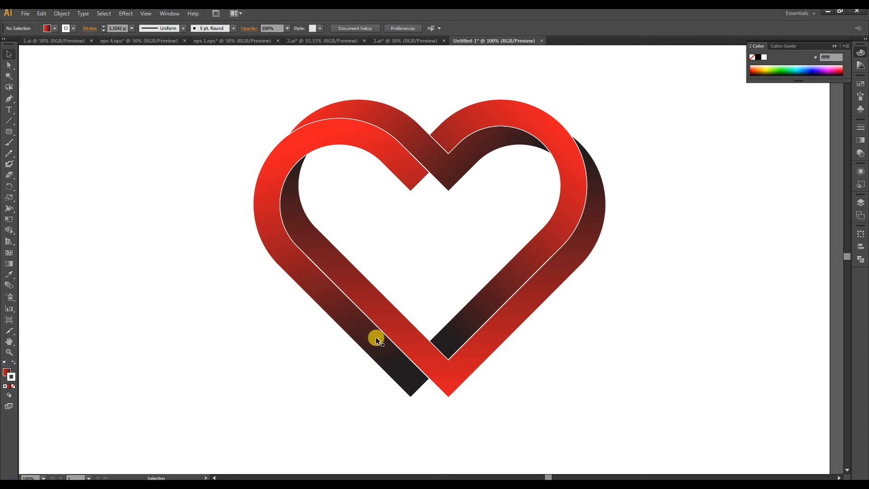